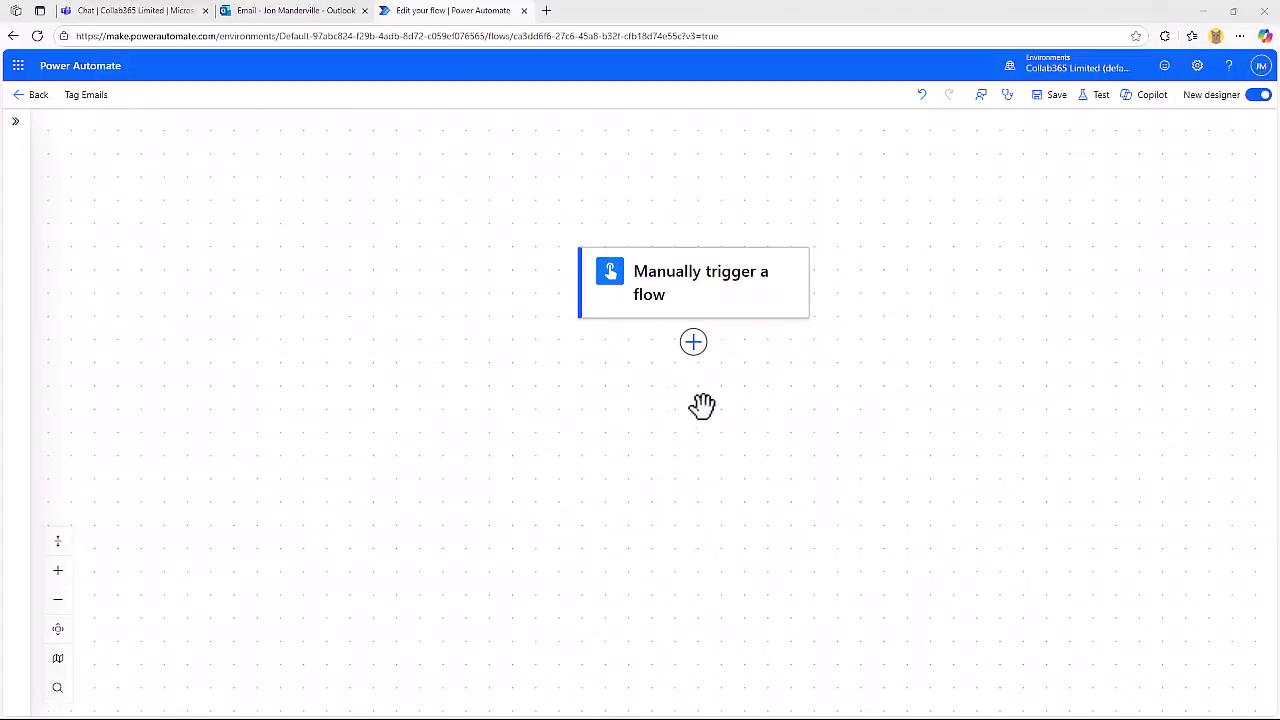
Start adding an action beneath the manual trigger and list all Office 365 Outlook actions
click(697, 354)
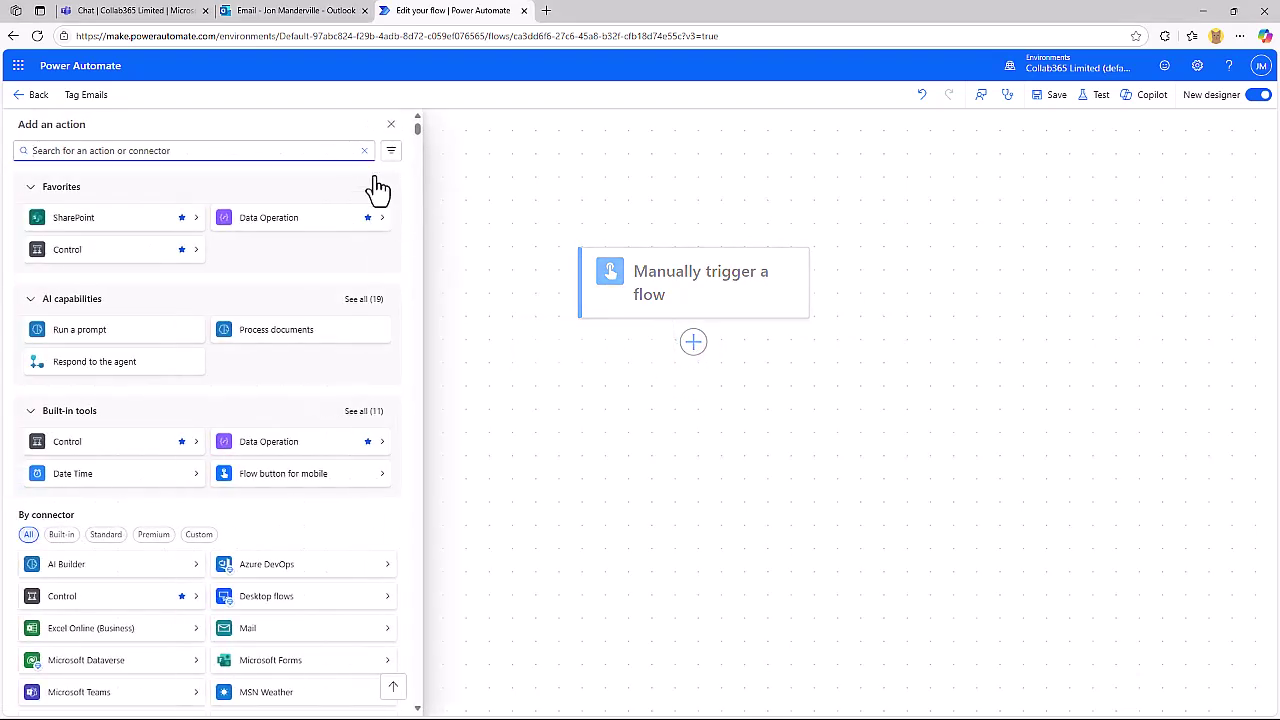
text(outlook)
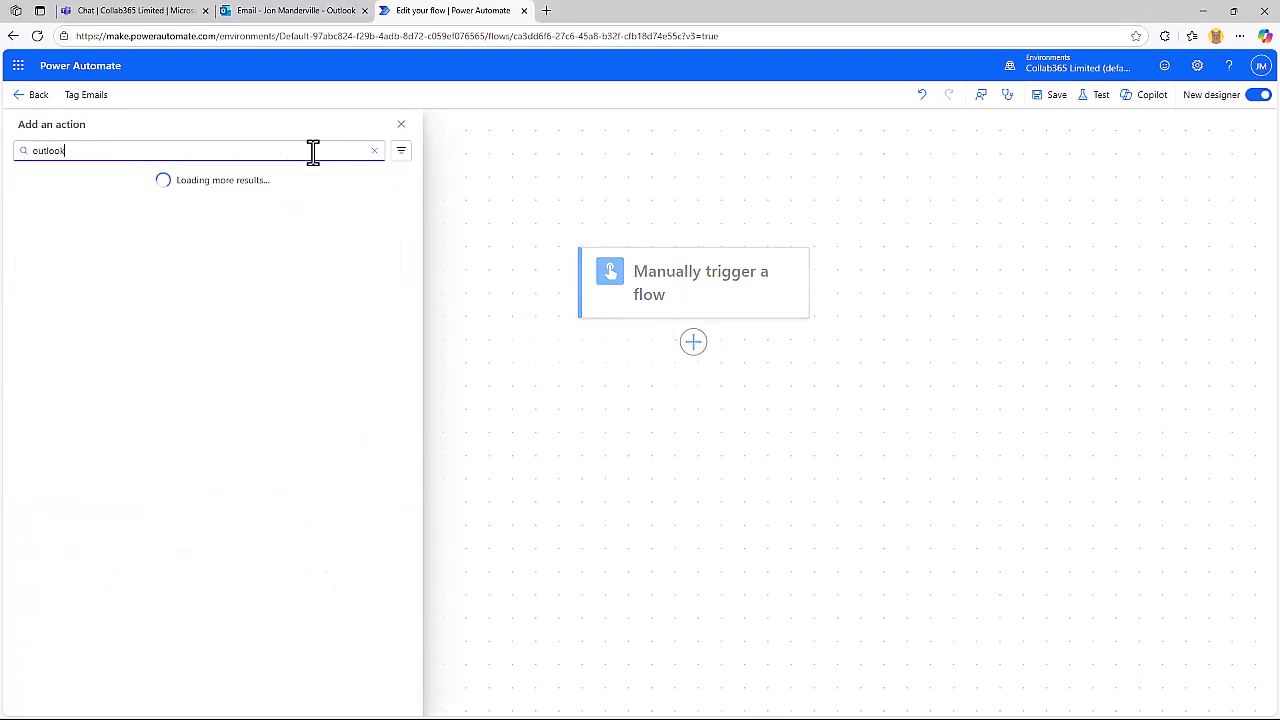
click(379, 222)
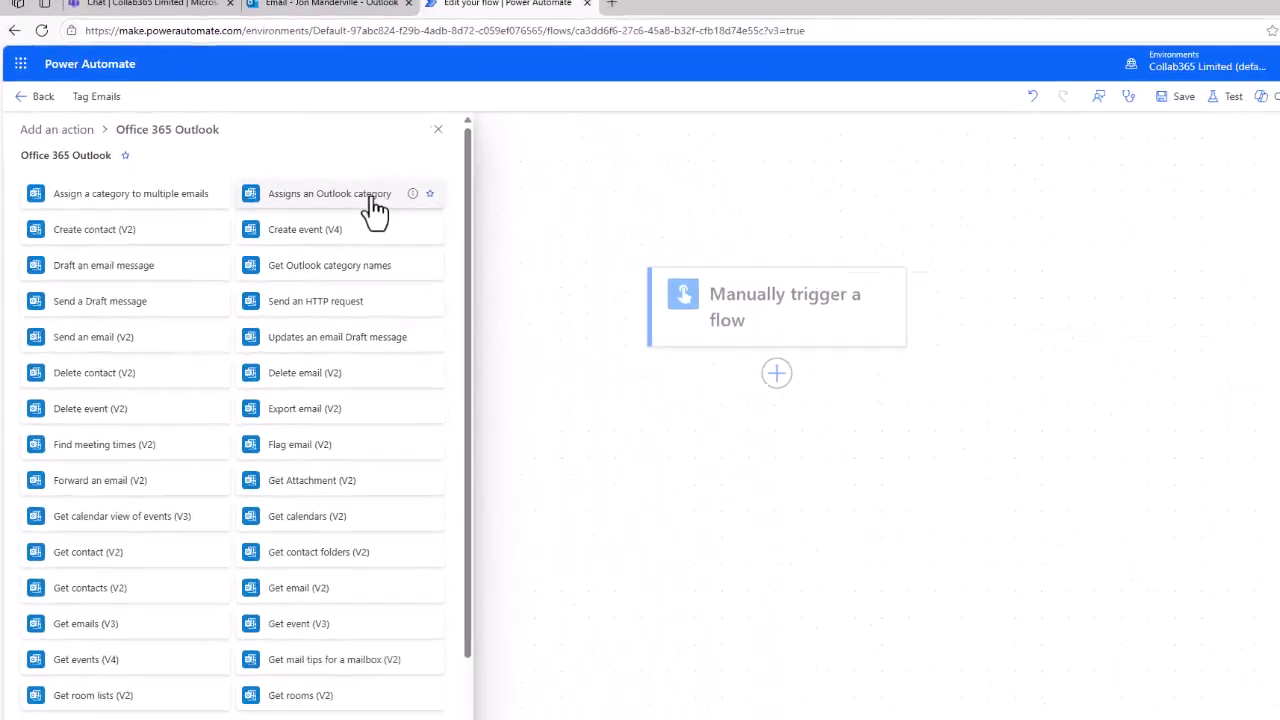
Switch to Outlook and examine the sender addresses of the Power Apps and Teams emails in the inbox
click(292, 12)
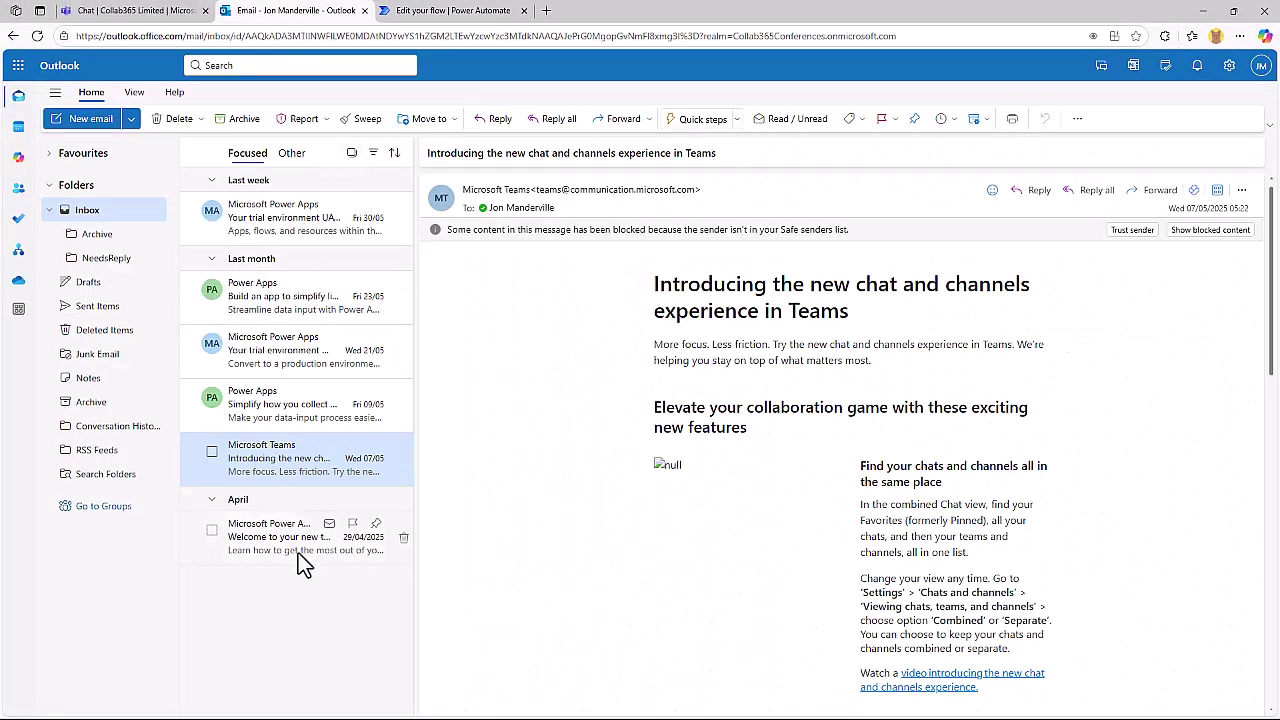
click(287, 231)
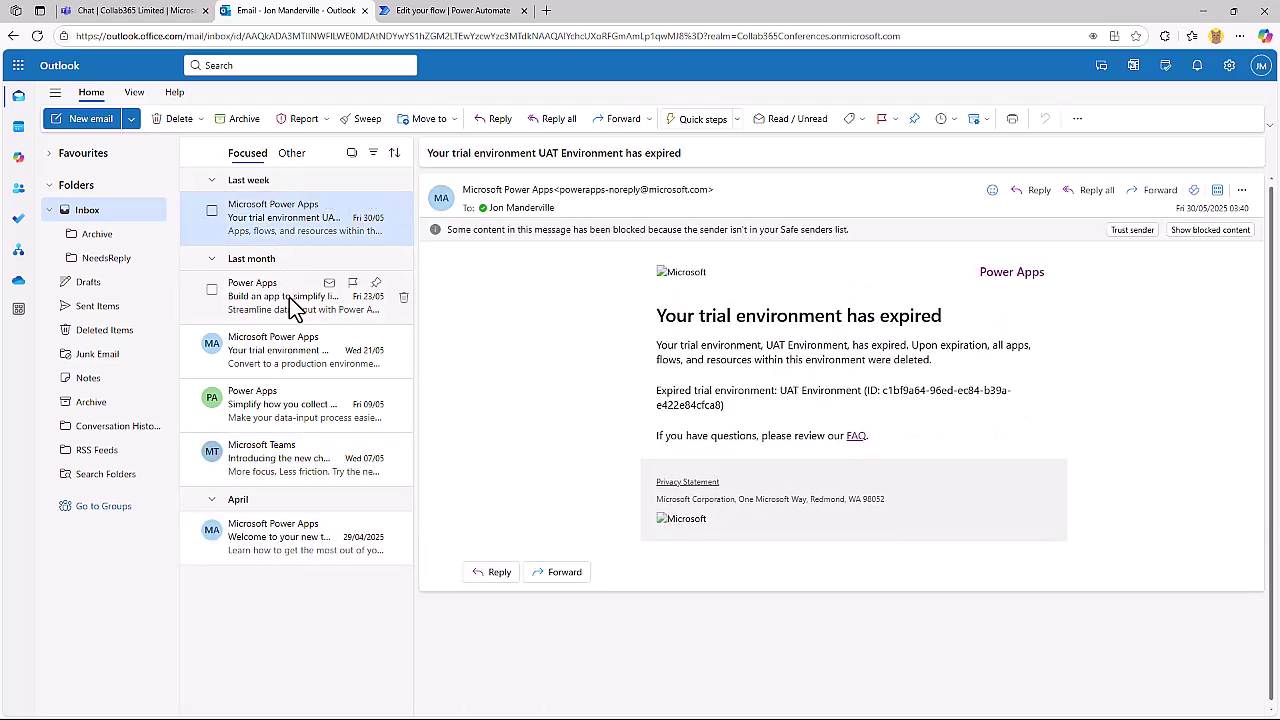
click(289, 298)
click(290, 220)
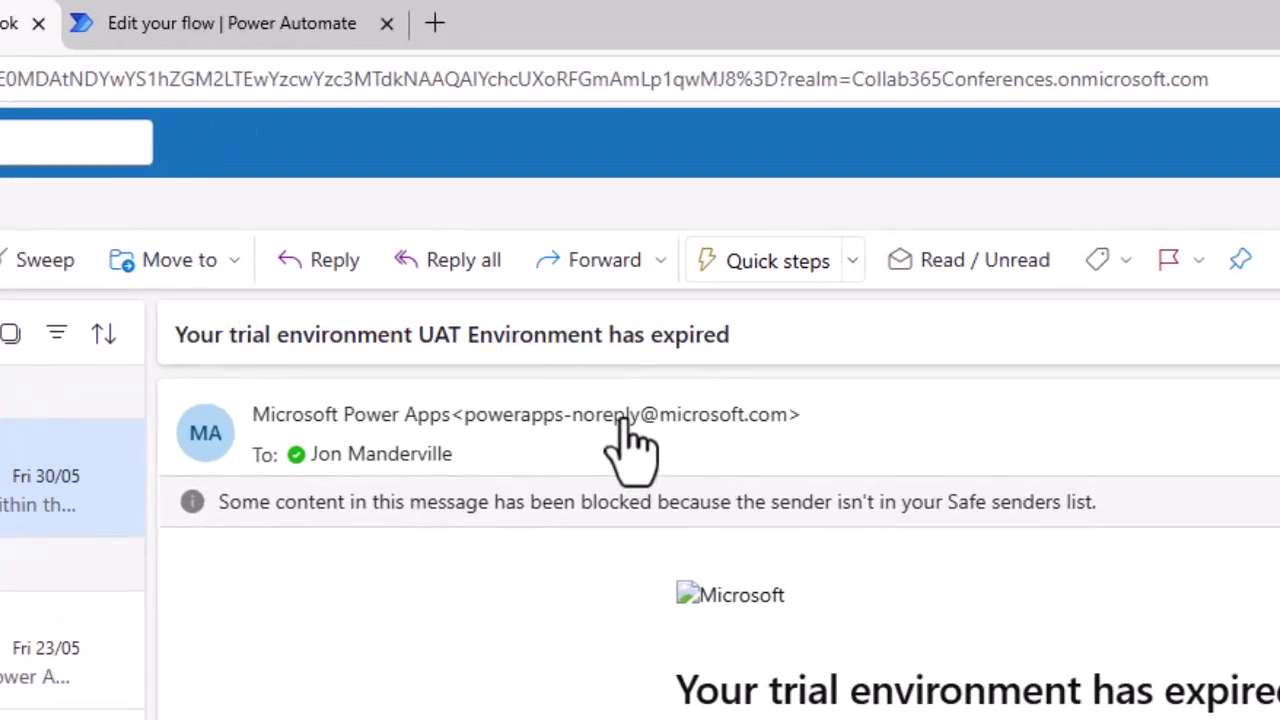
mouse_move(631, 191)
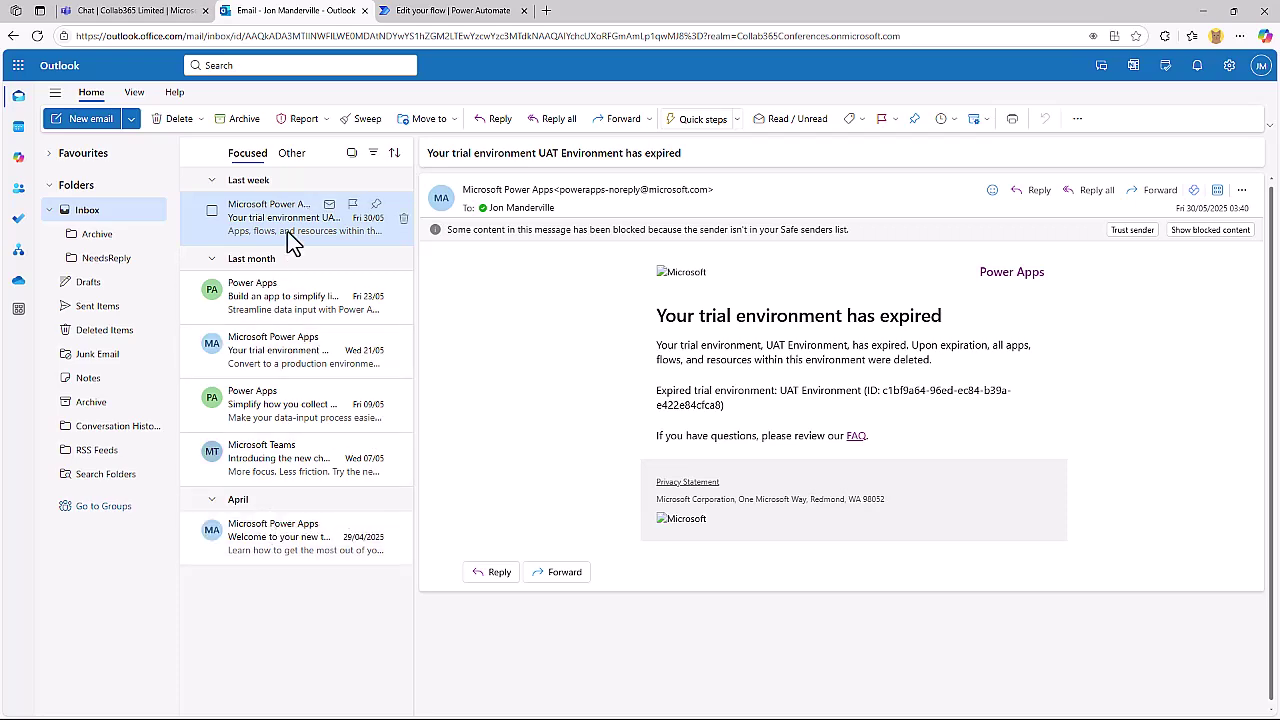
click(286, 357)
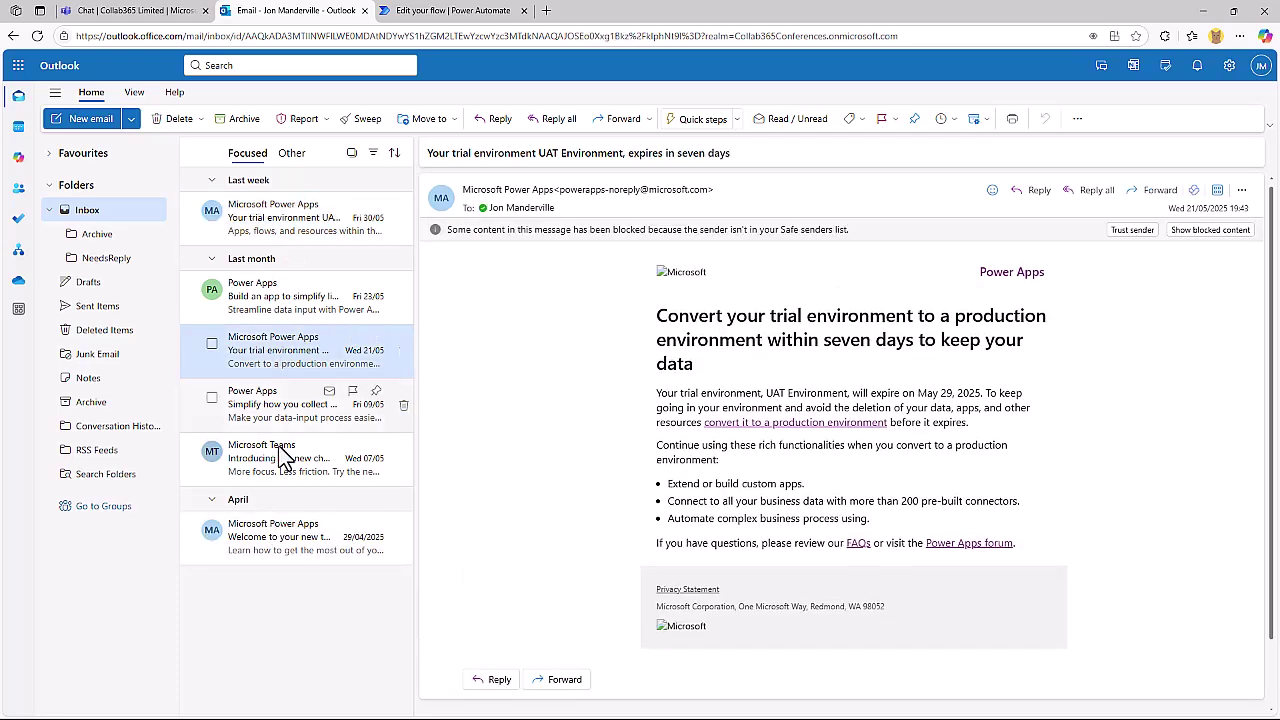
click(286, 458)
click(300, 343)
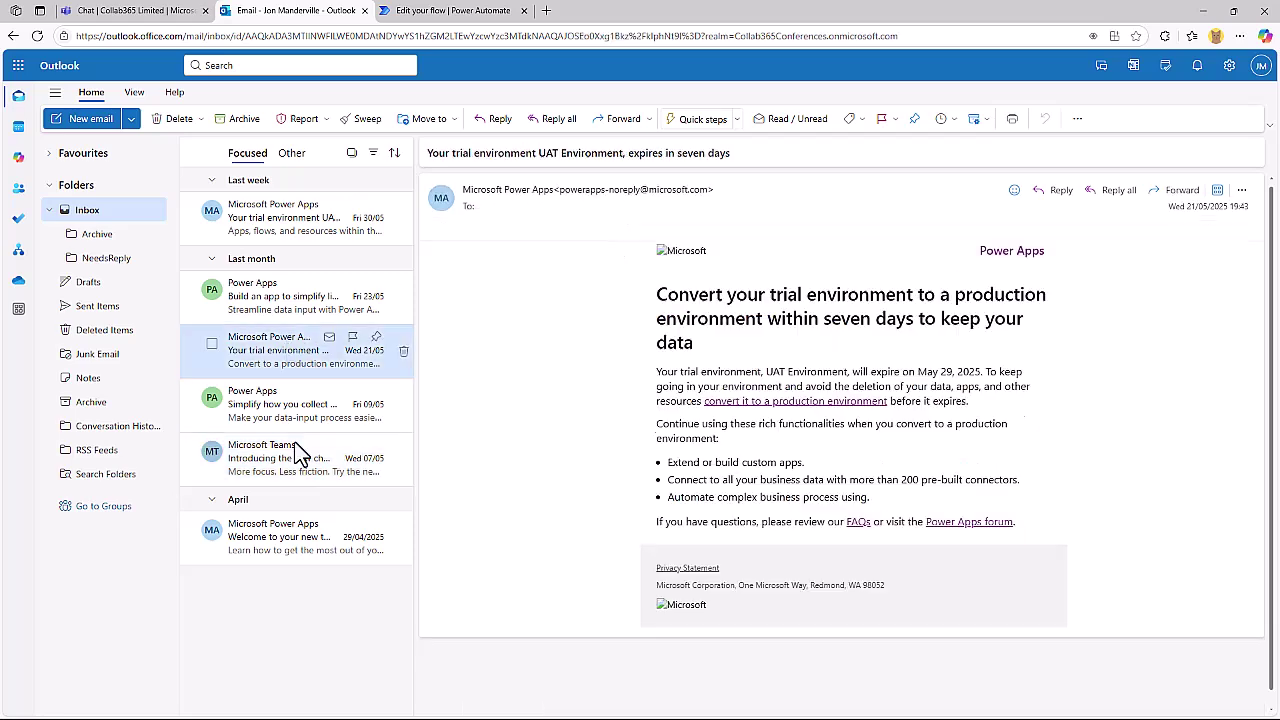
click(300, 540)
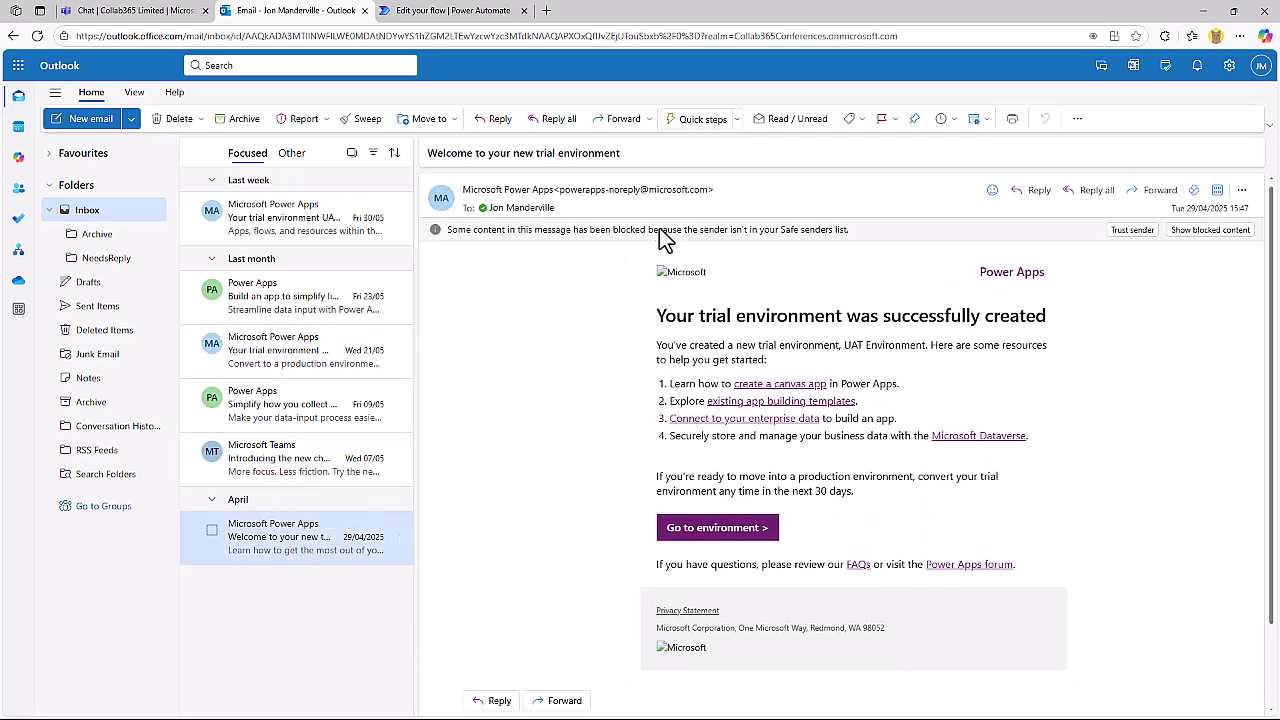
Return to Power Automate, add the Get emails (V3) action and set Fetch Only Unread Messages to No
click(490, 12)
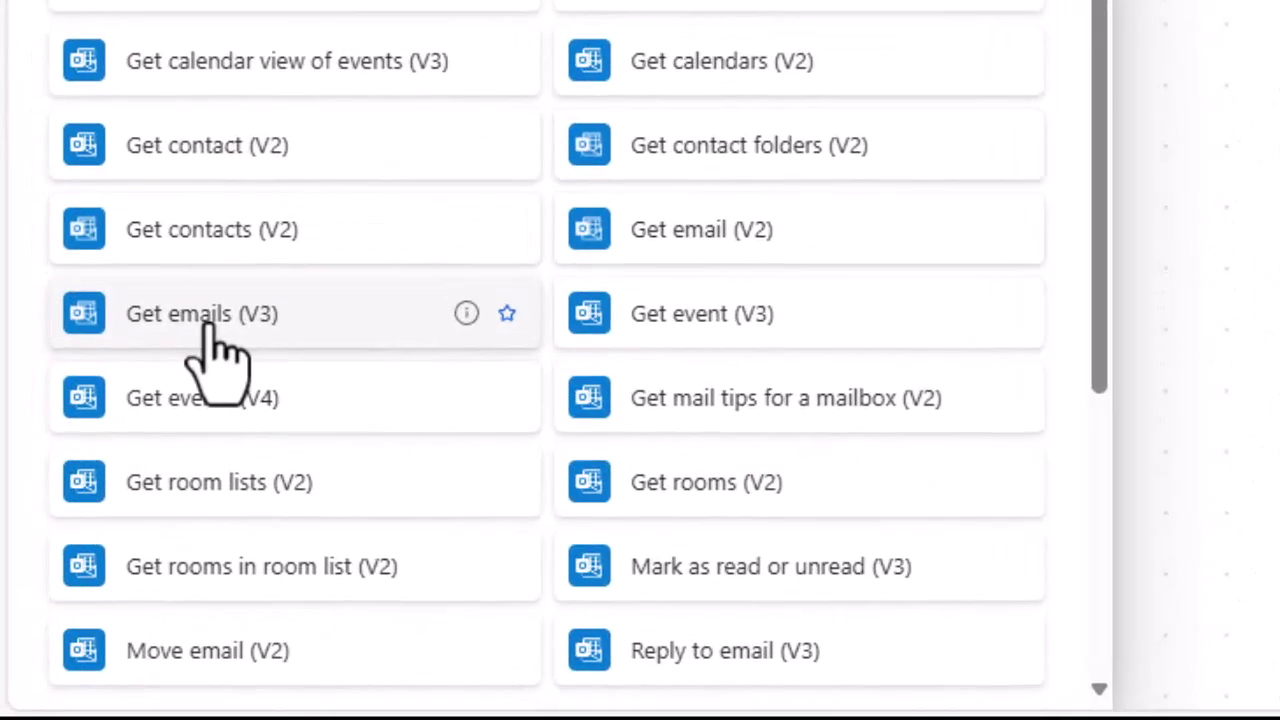
click(212, 330)
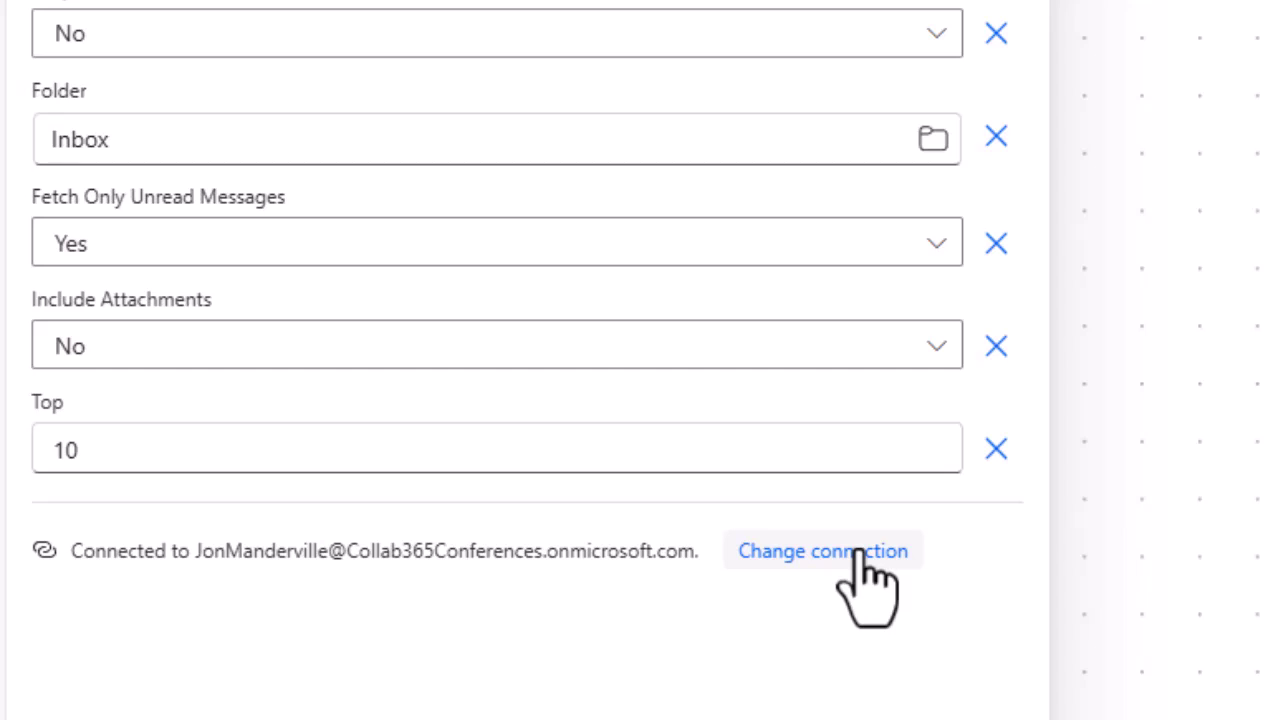
click(205, 257)
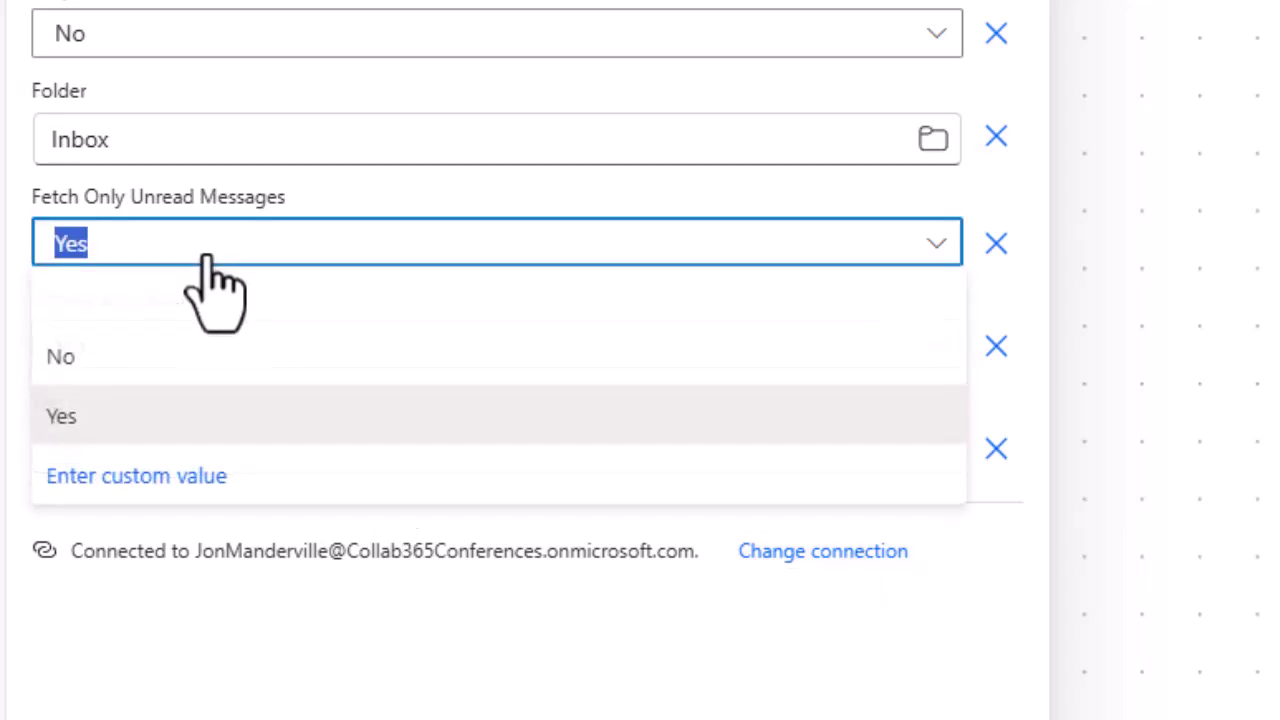
click(122, 357)
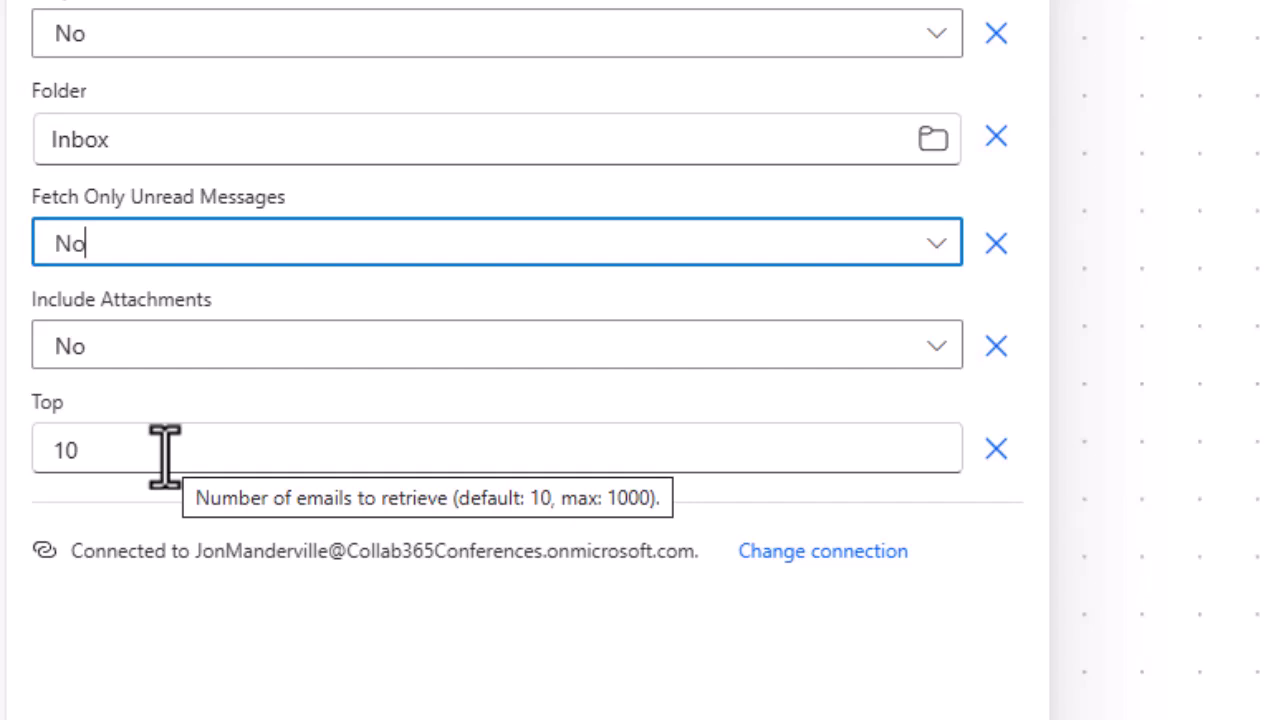
click(1186, 224)
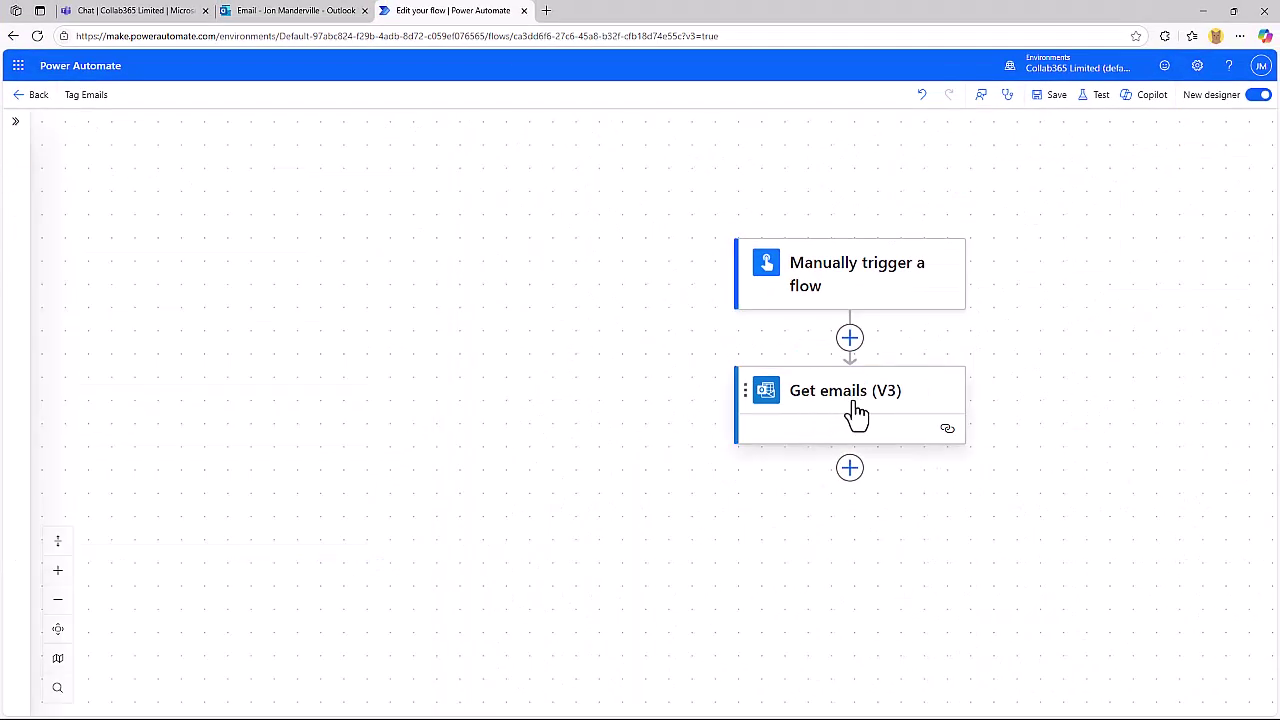
Add a Condition action after Get emails (V3)
click(849, 467)
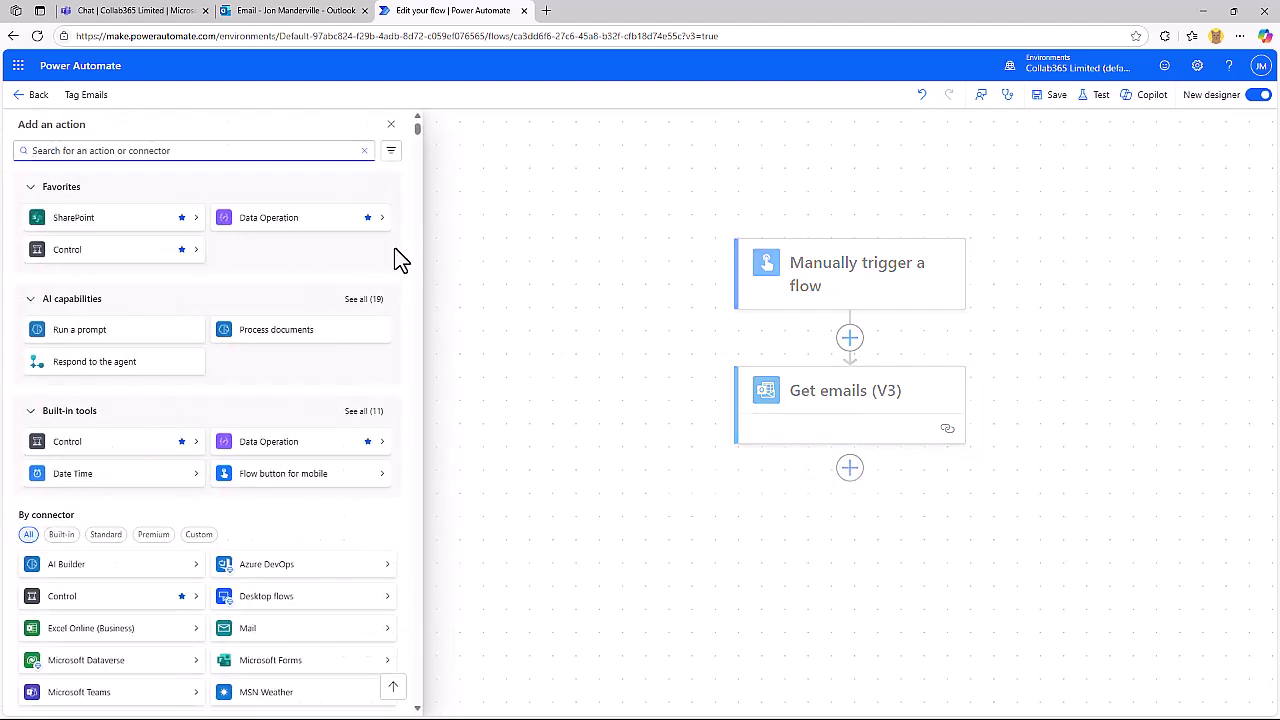
text(condition)
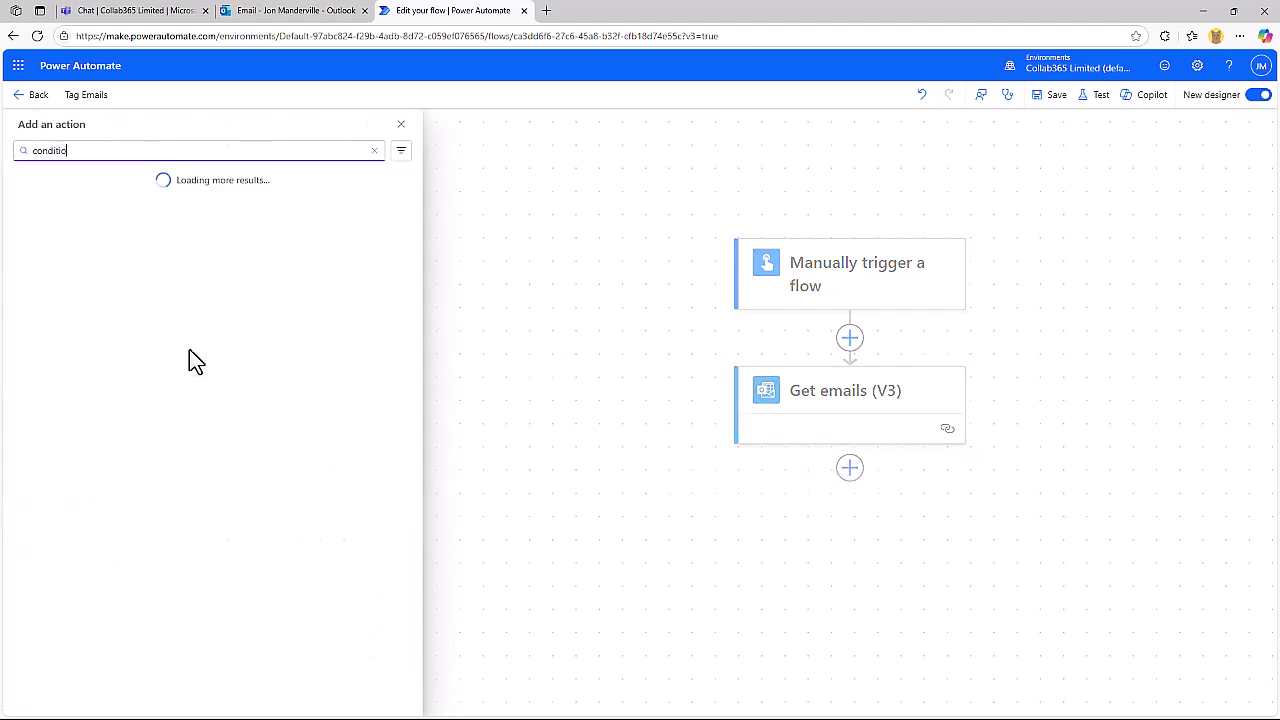
click(85, 341)
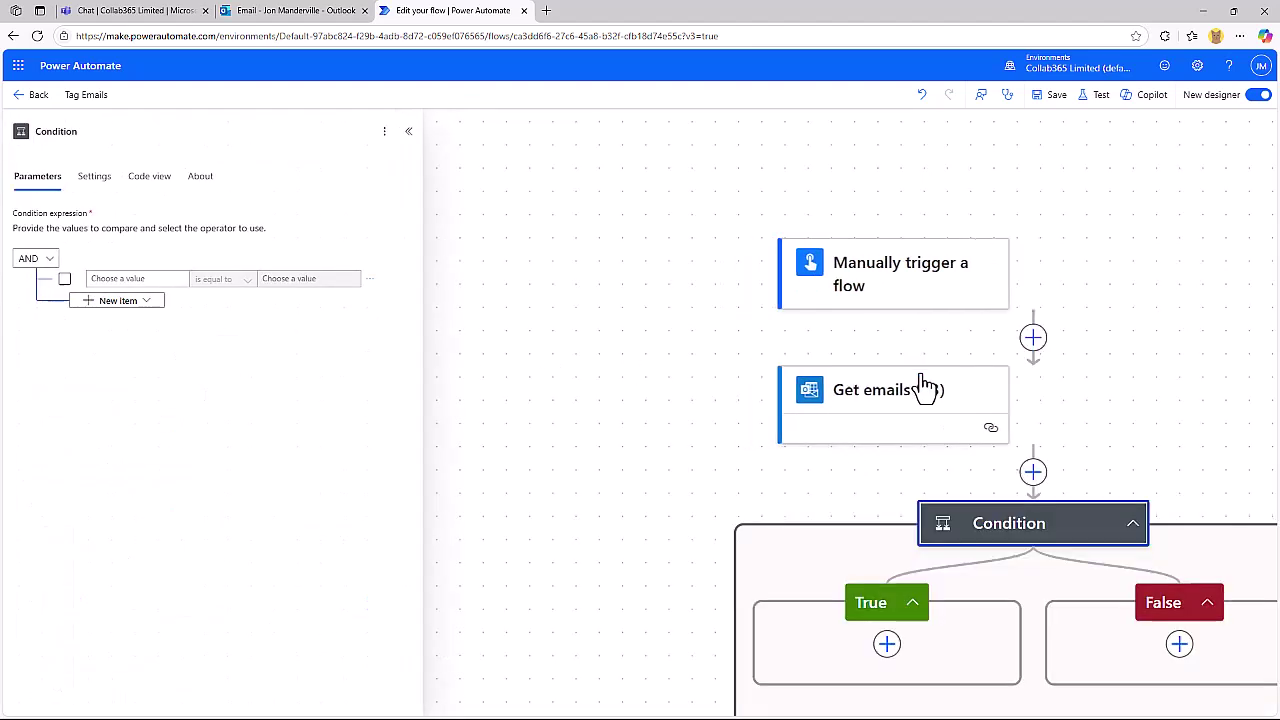
Set the condition to check that the From value of Get emails (V3) contains noreply
click(105, 278)
click(78, 272)
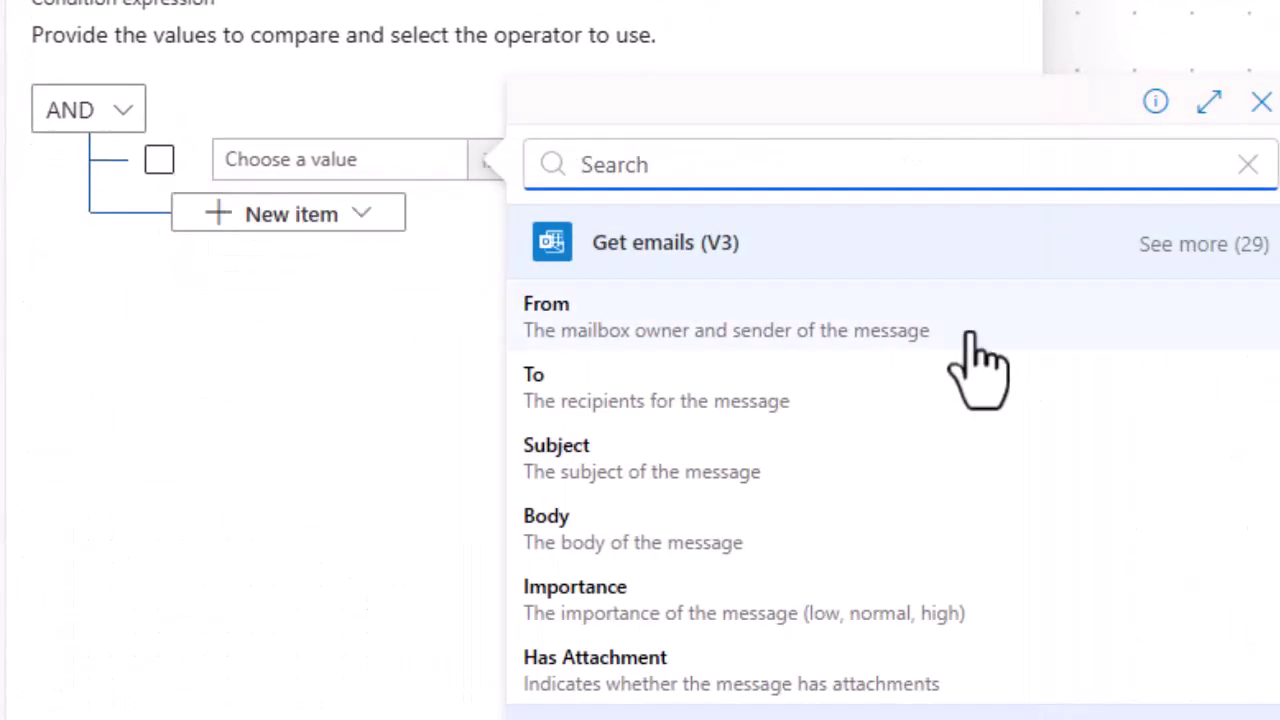
click(1245, 244)
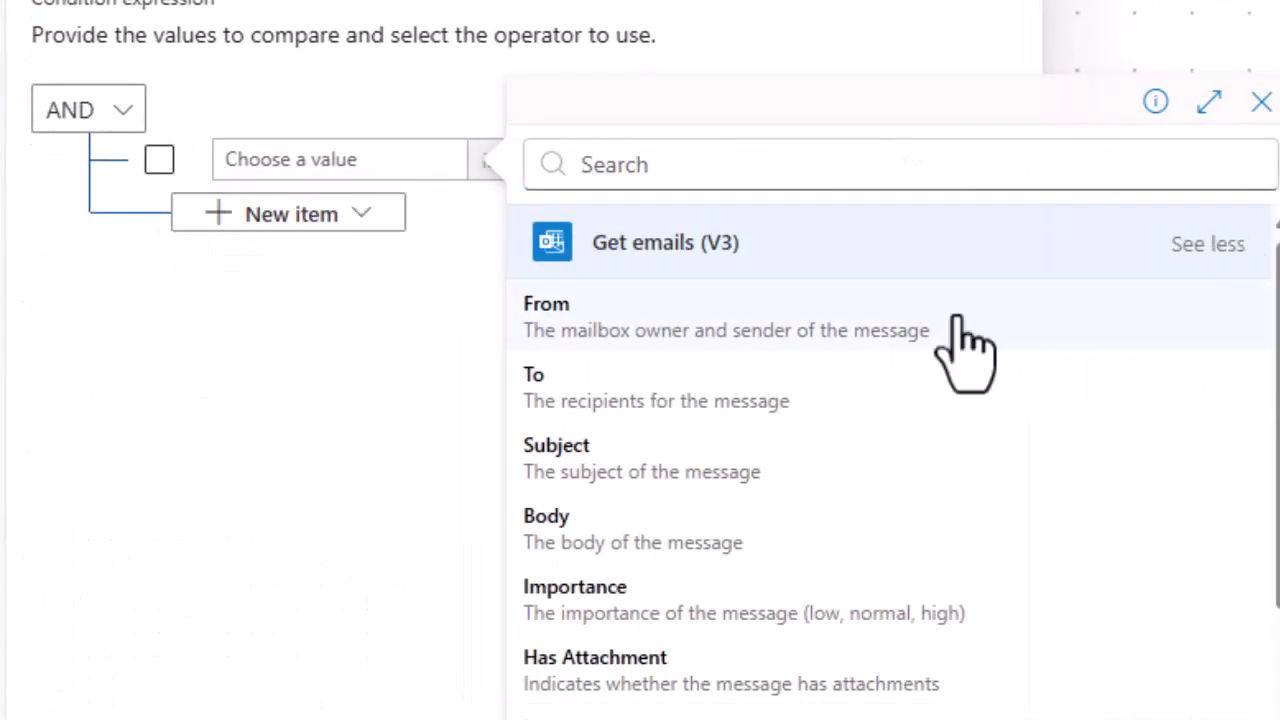
click(588, 322)
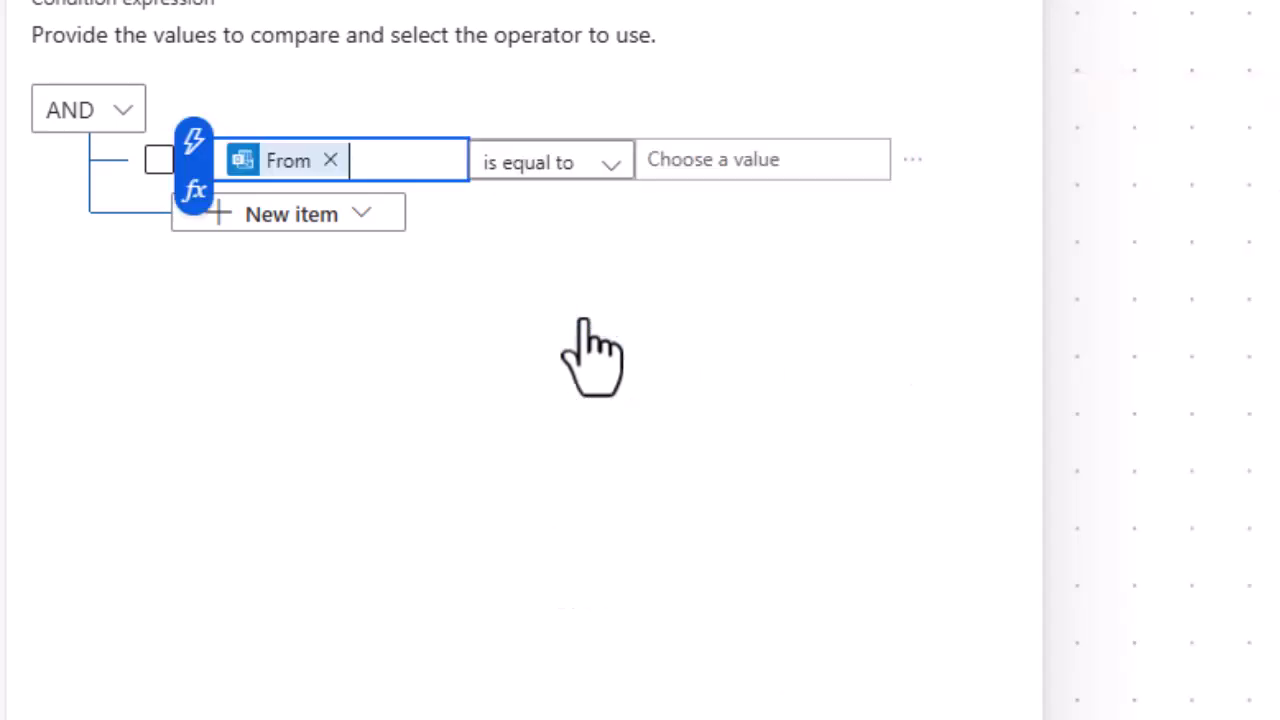
click(588, 198)
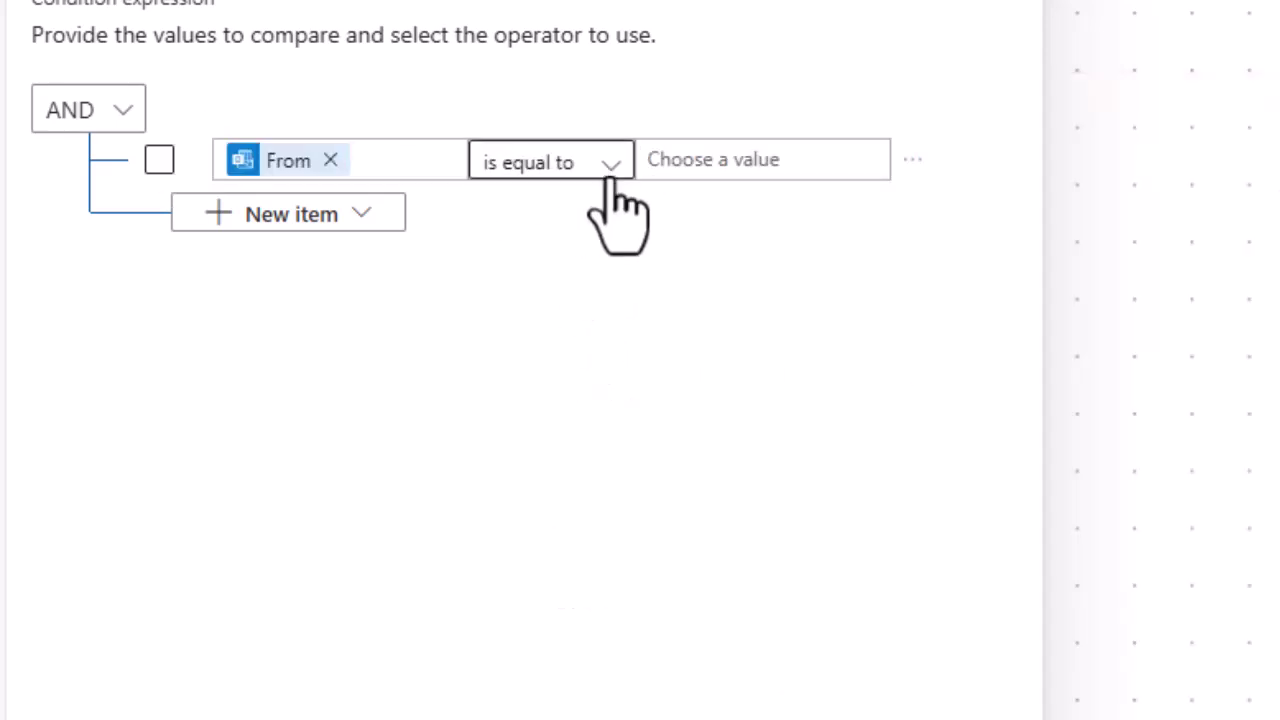
click(608, 168)
click(523, 206)
click(790, 162)
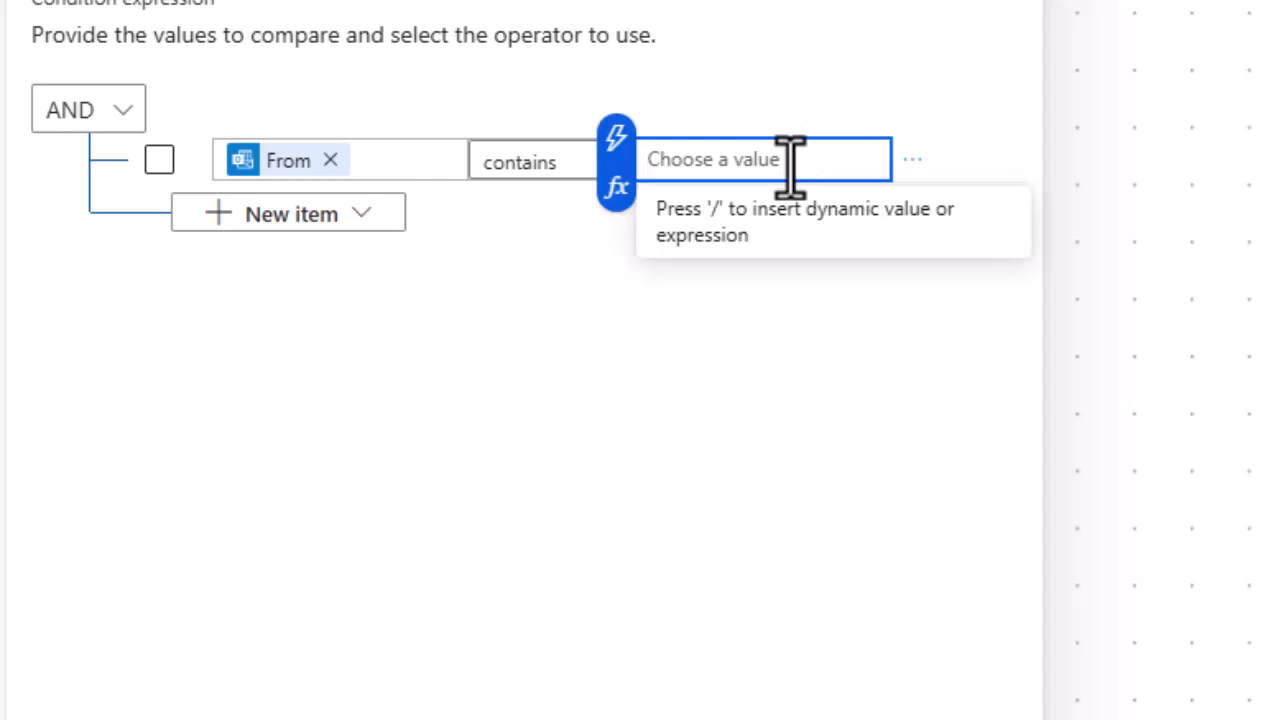
text(noreply)
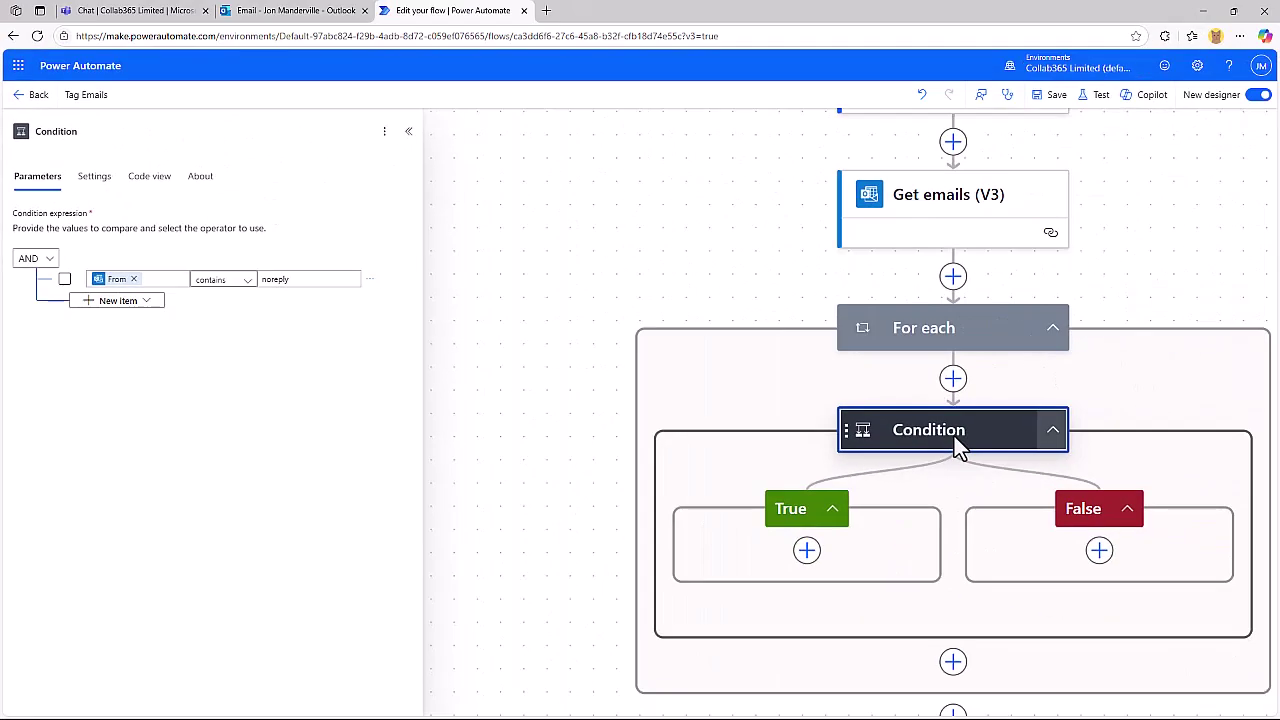
Add the Office 365 Outlook action Assigns an Outlook category to the condition's True branch
click(807, 552)
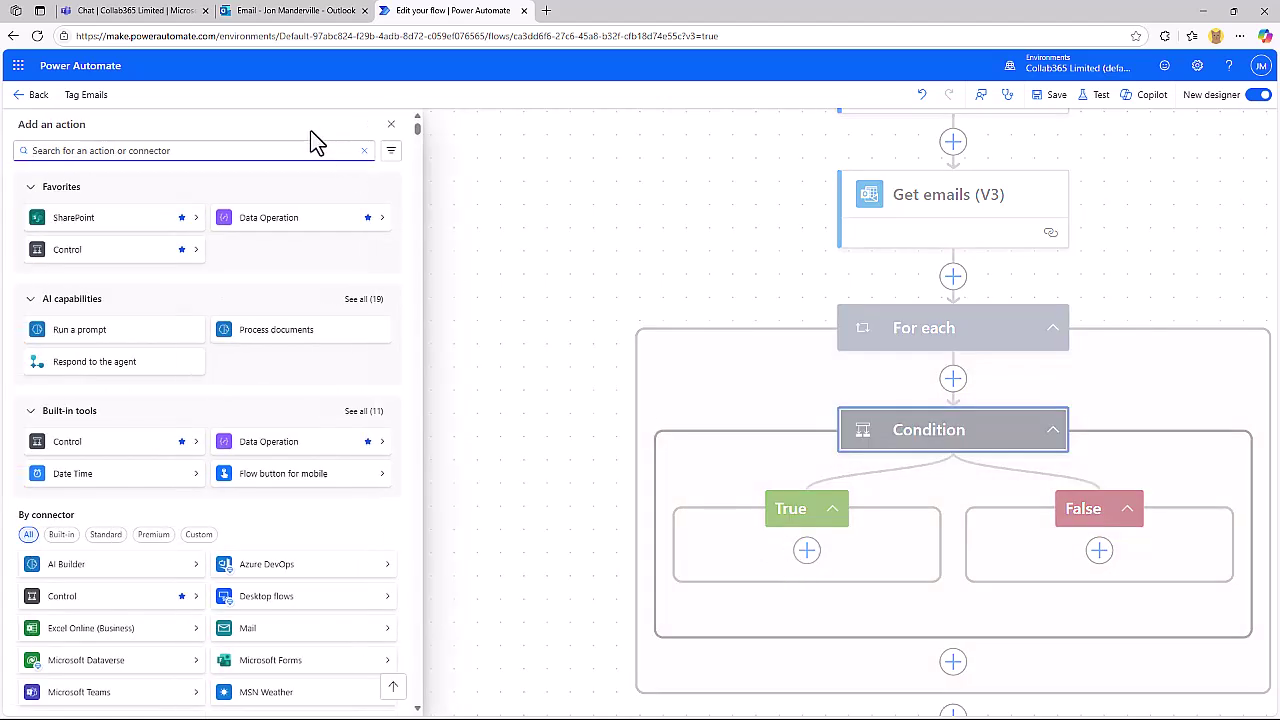
text(outlook)
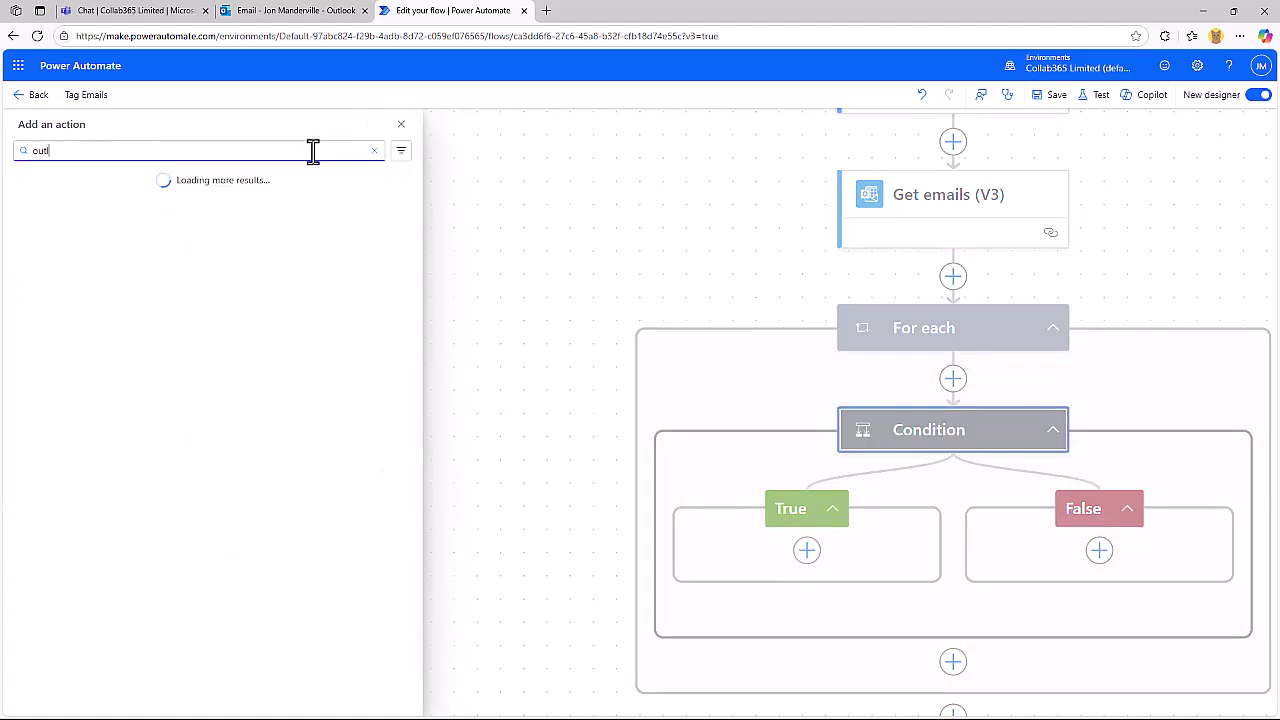
click(368, 217)
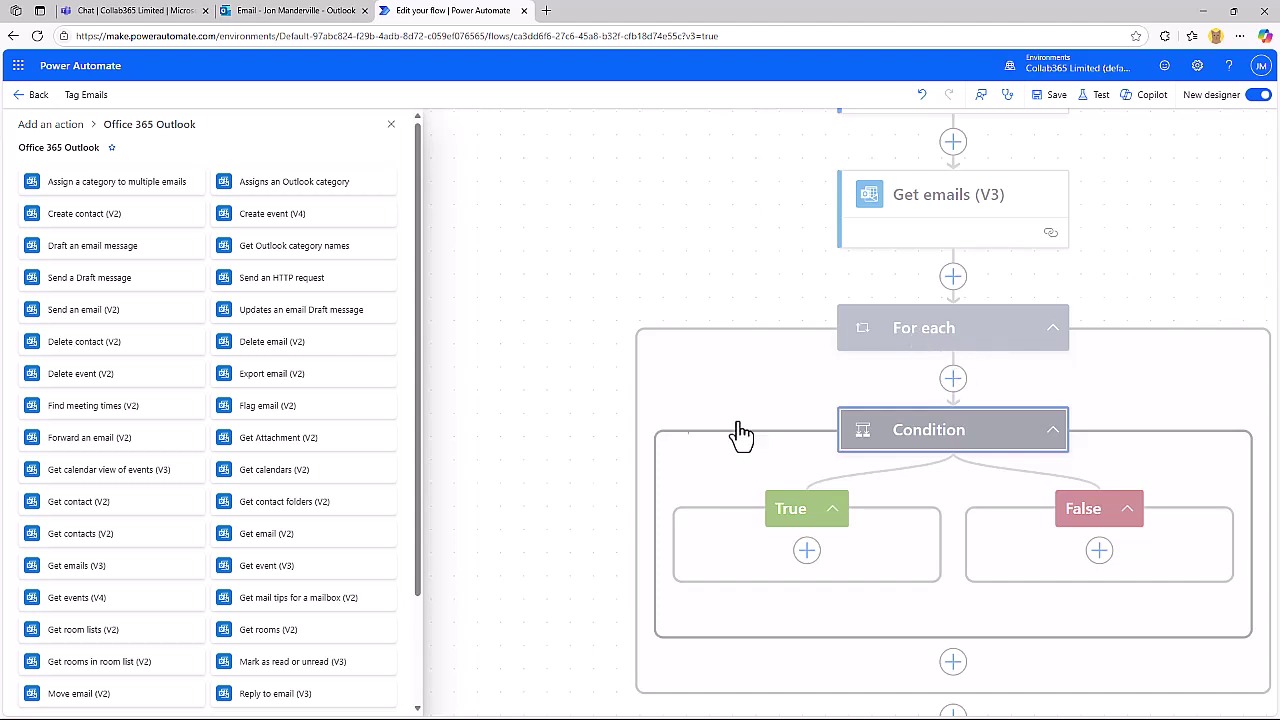
click(249, 190)
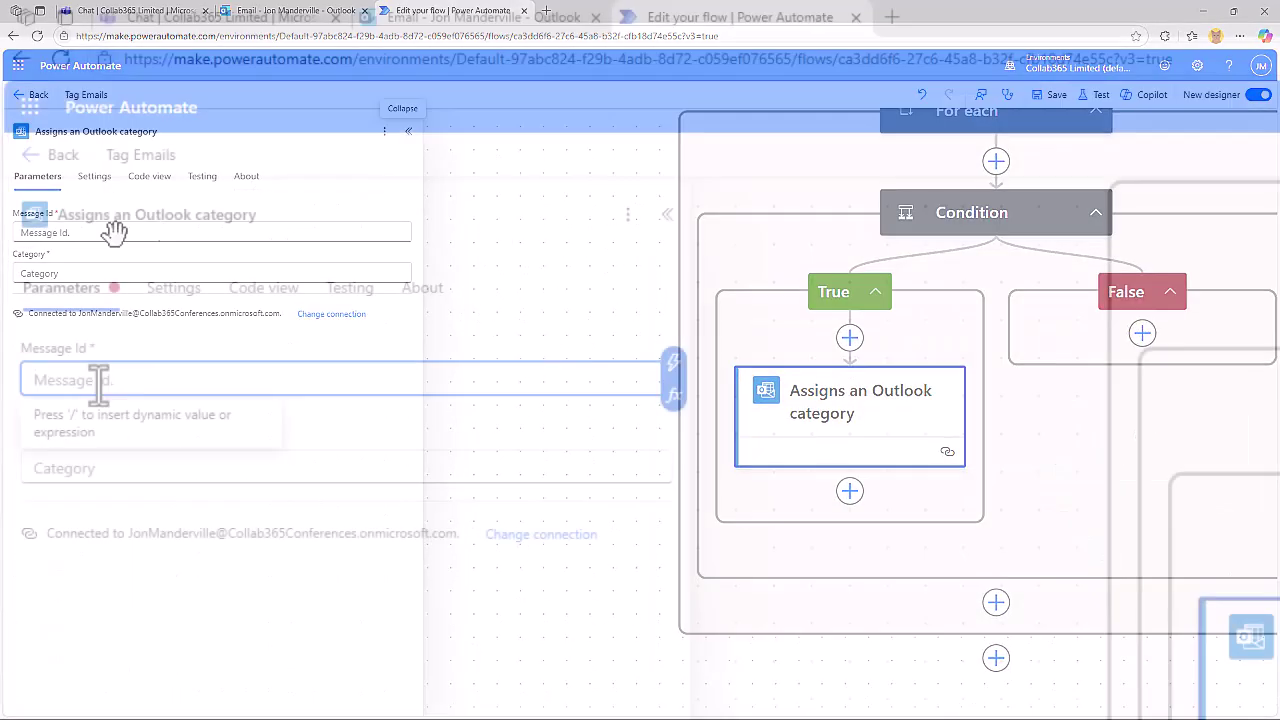
Fill the category action's Message Id with the Message Id dynamic value from Get emails (V3)
click(673, 365)
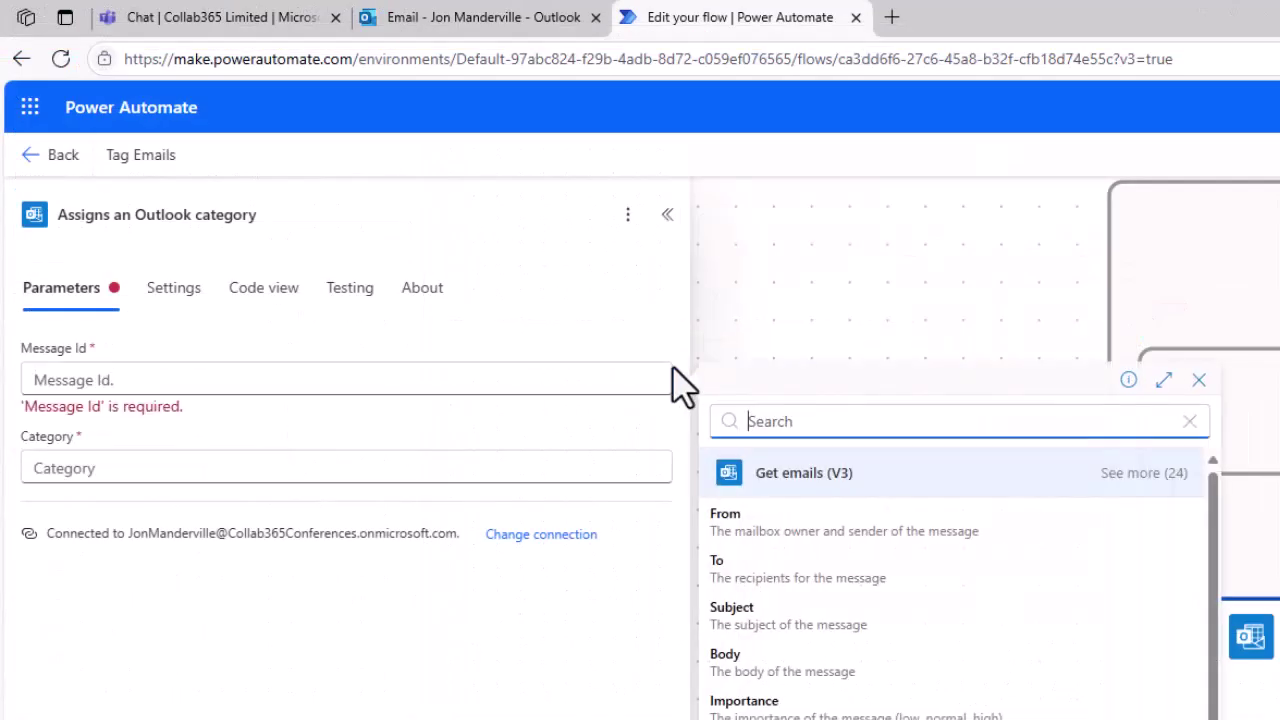
drag(1213, 632, 1212, 719)
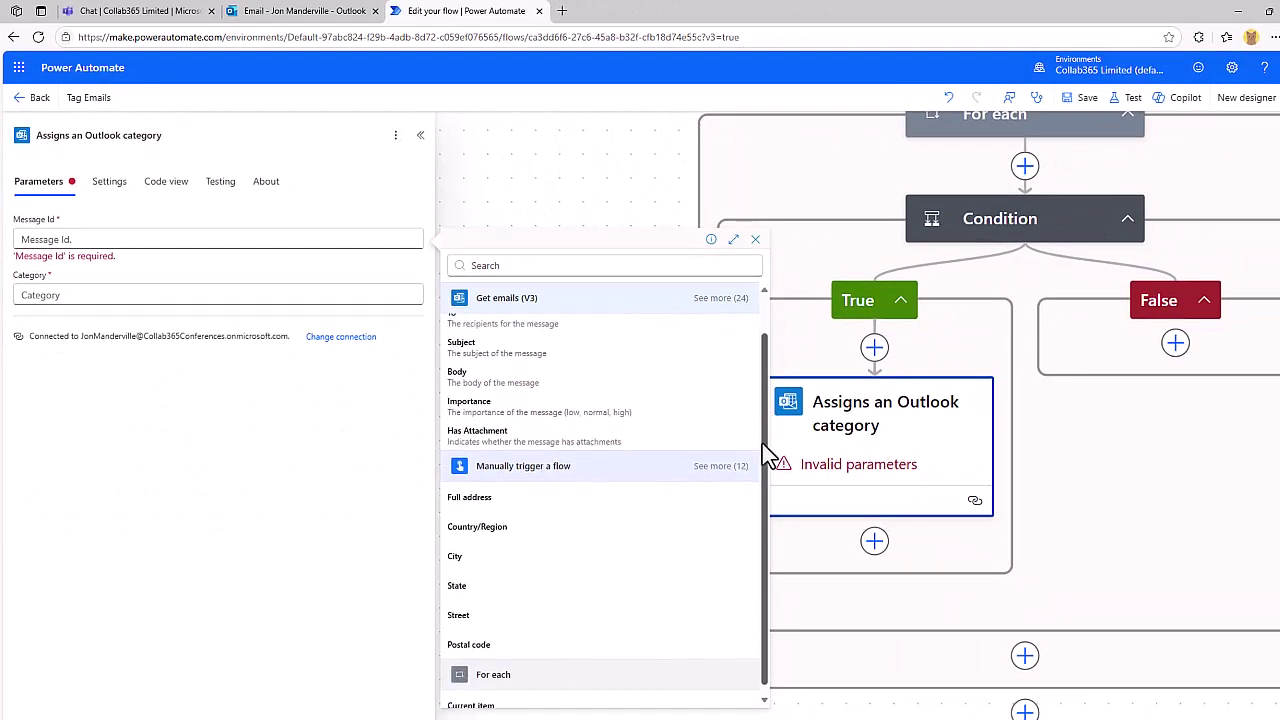
drag(766, 452, 610, 637)
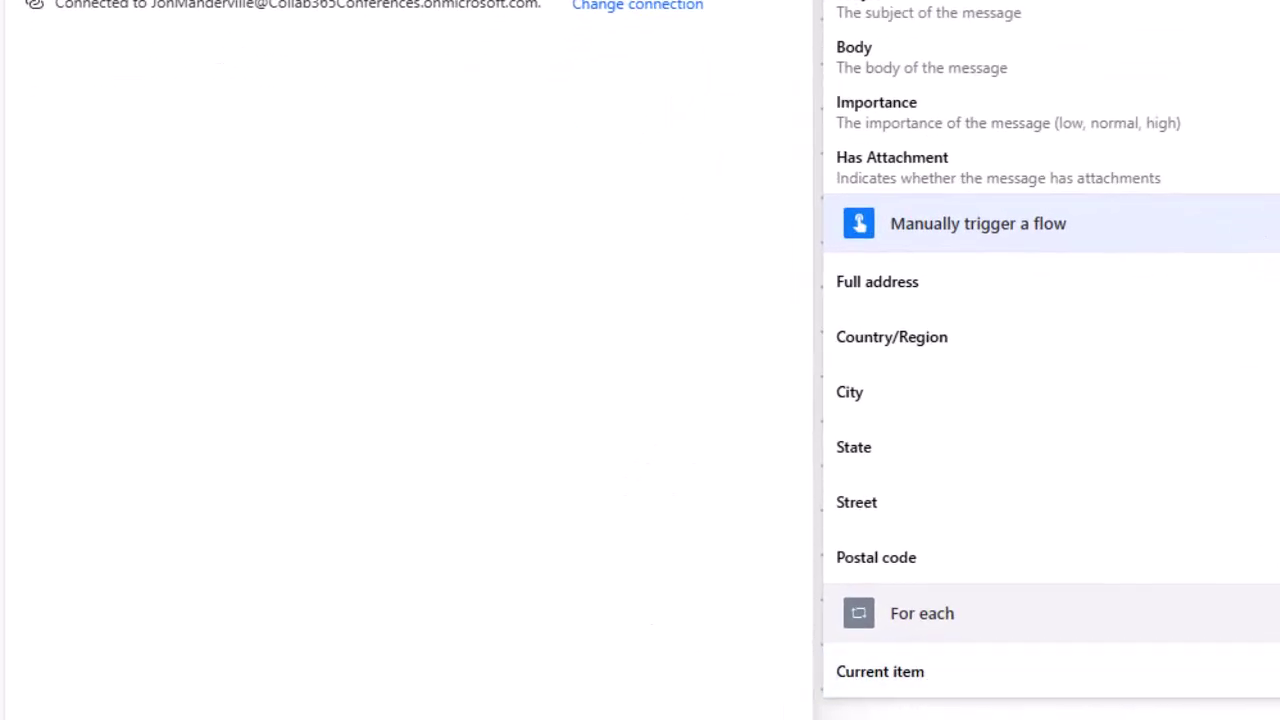
scroll(1050, 400, up, 2)
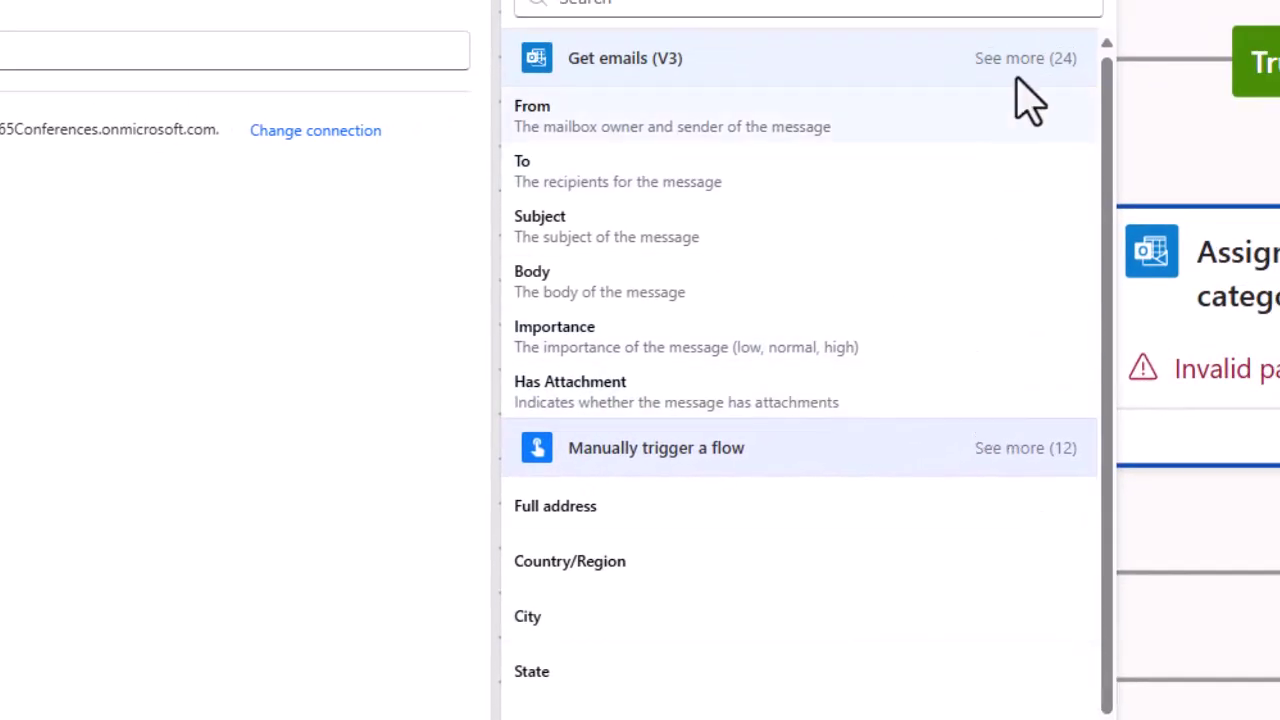
click(1024, 58)
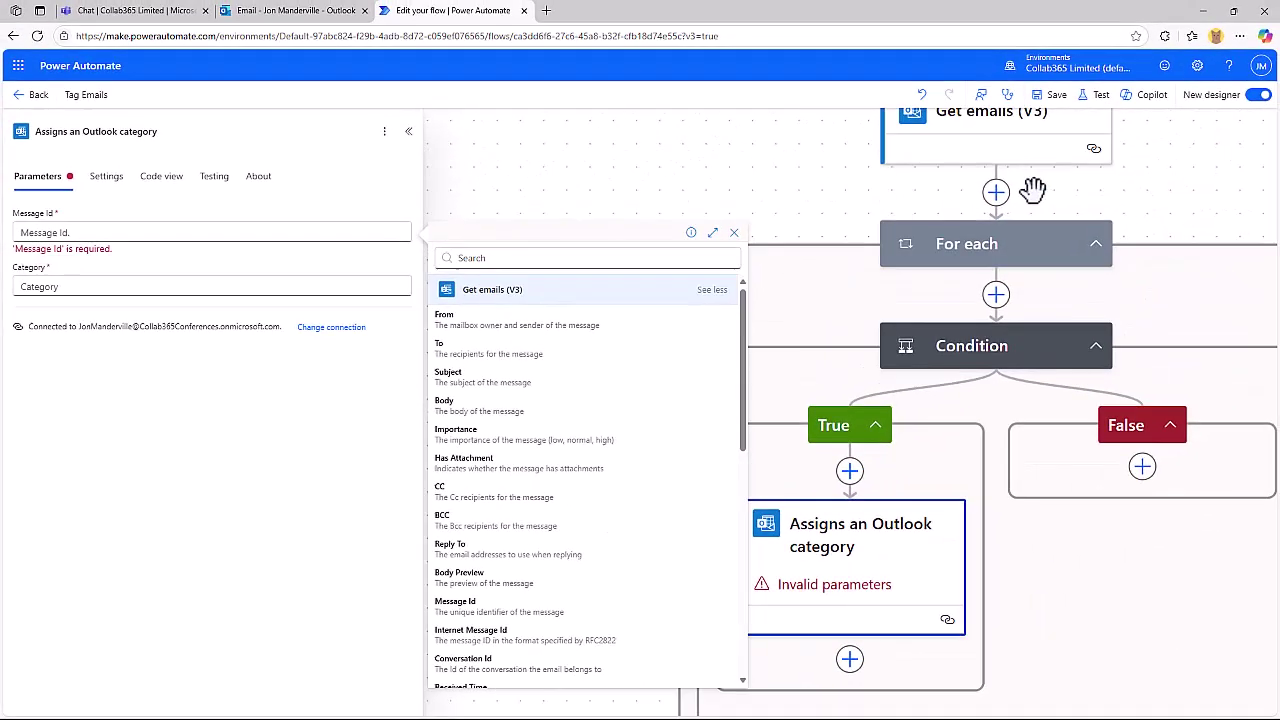
scroll(1032, 190, up, 2)
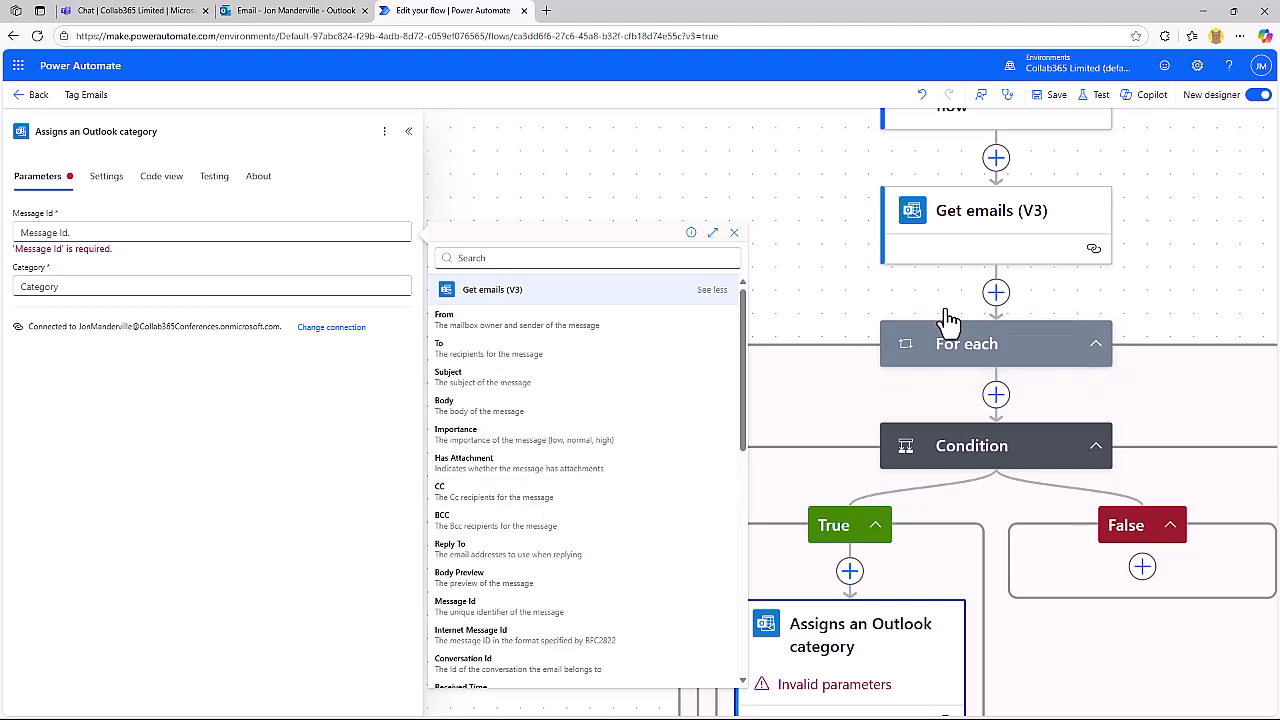
scroll(592, 505, down, 3)
click(470, 485)
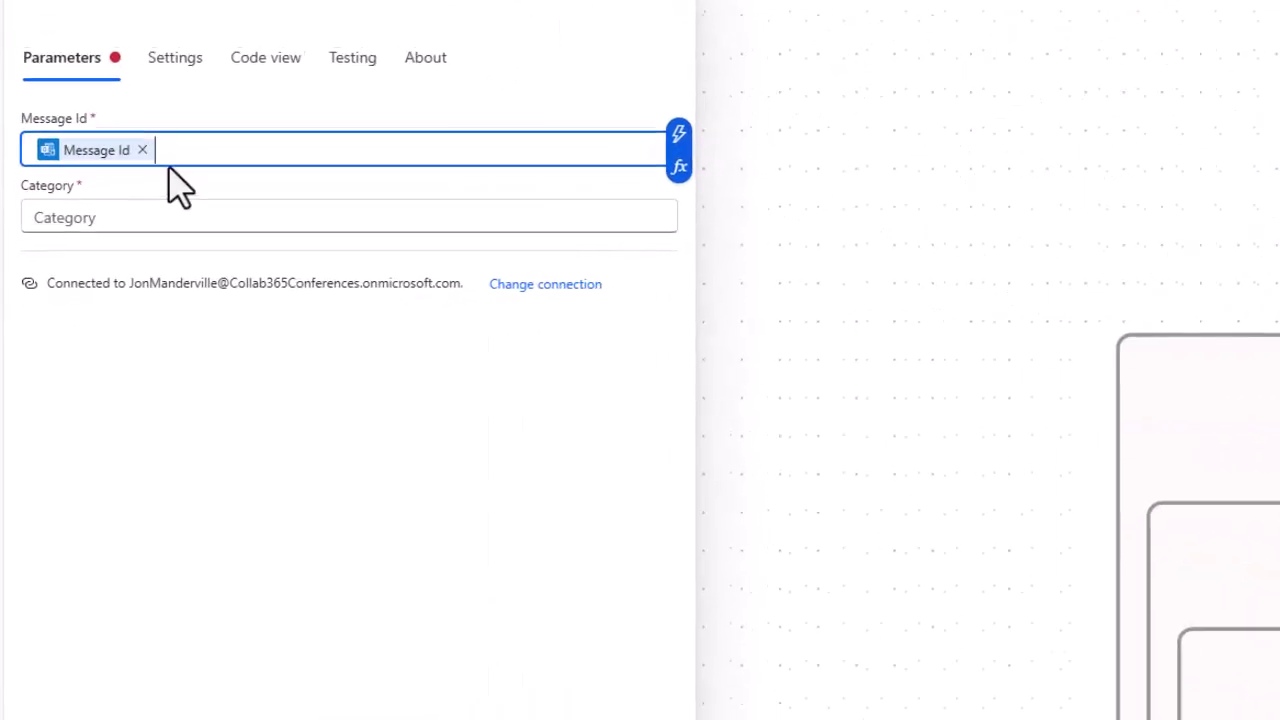
Replace the Message Id value of the category action with the expression items('For_each')?['id']
click(83, 150)
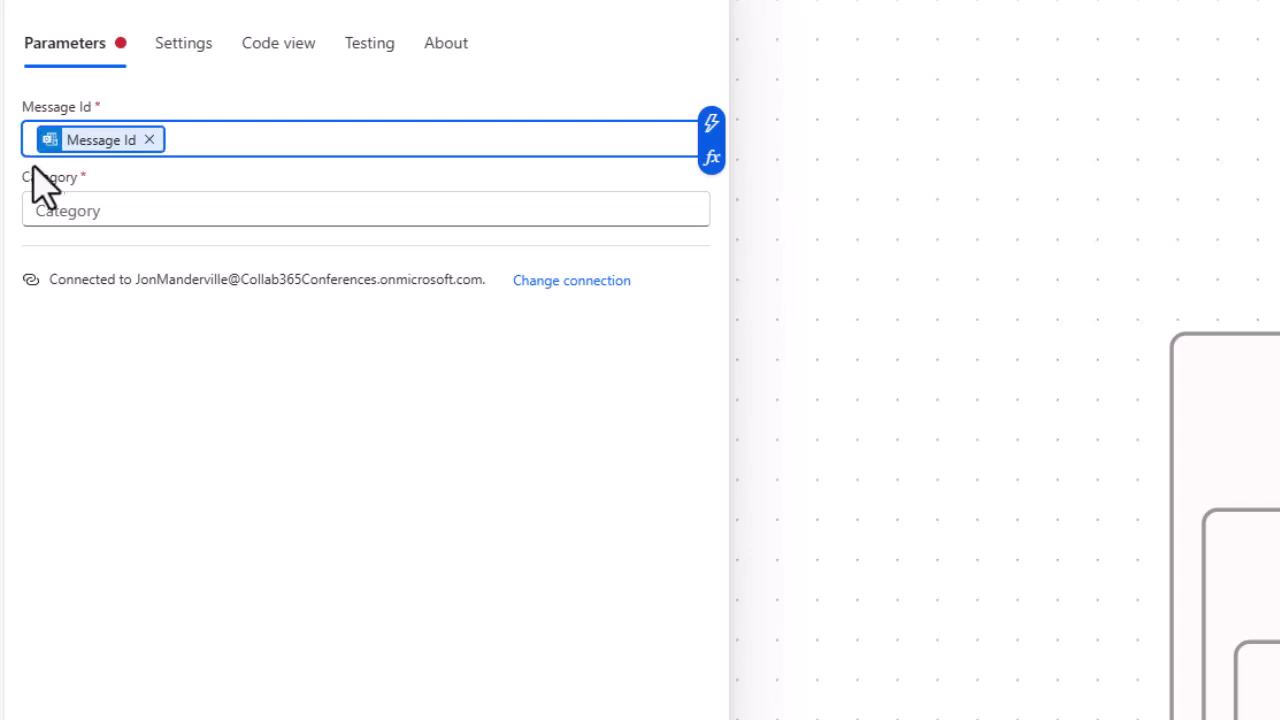
click(709, 160)
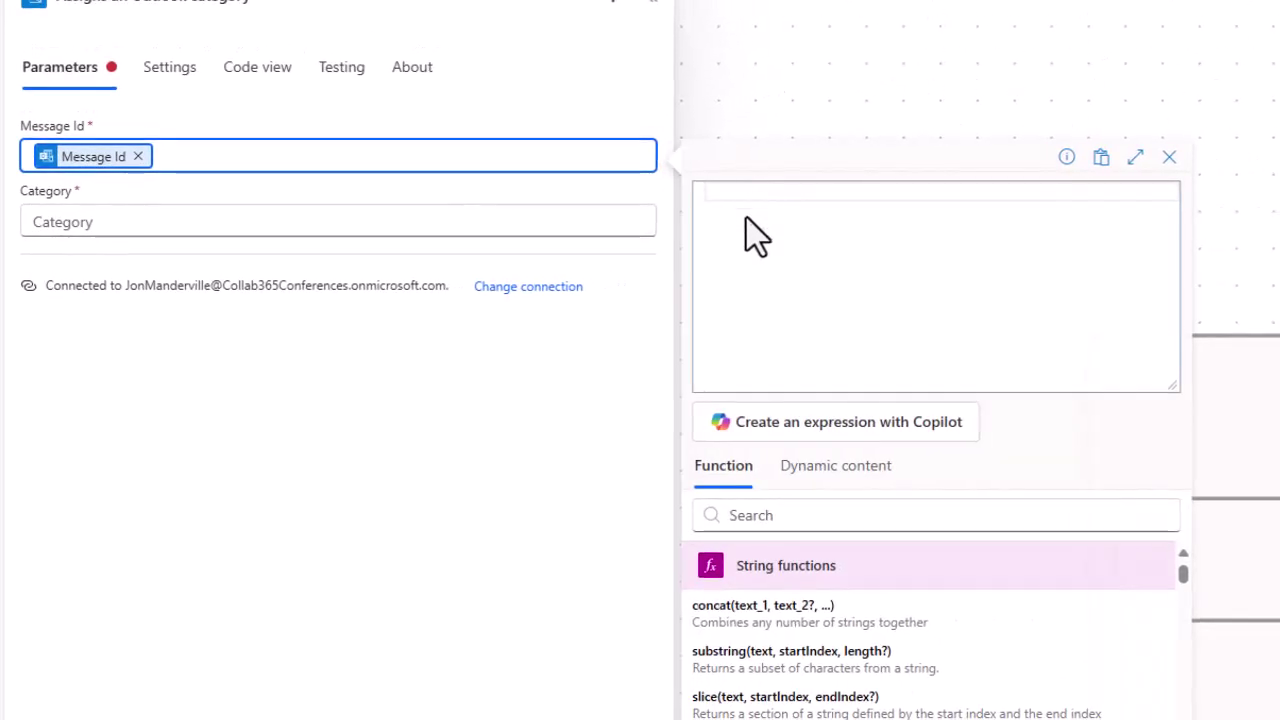
click(743, 197)
text(@{items('For_each')?['id']})
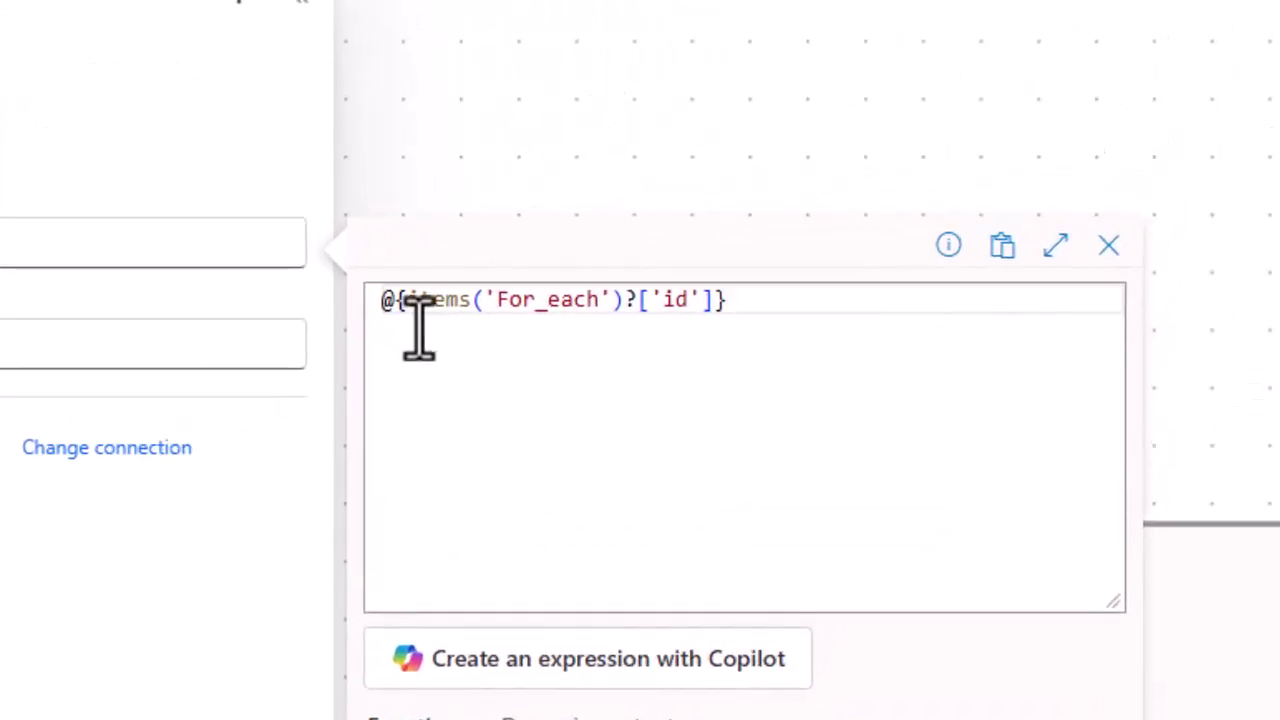
drag(395, 303, 379, 311)
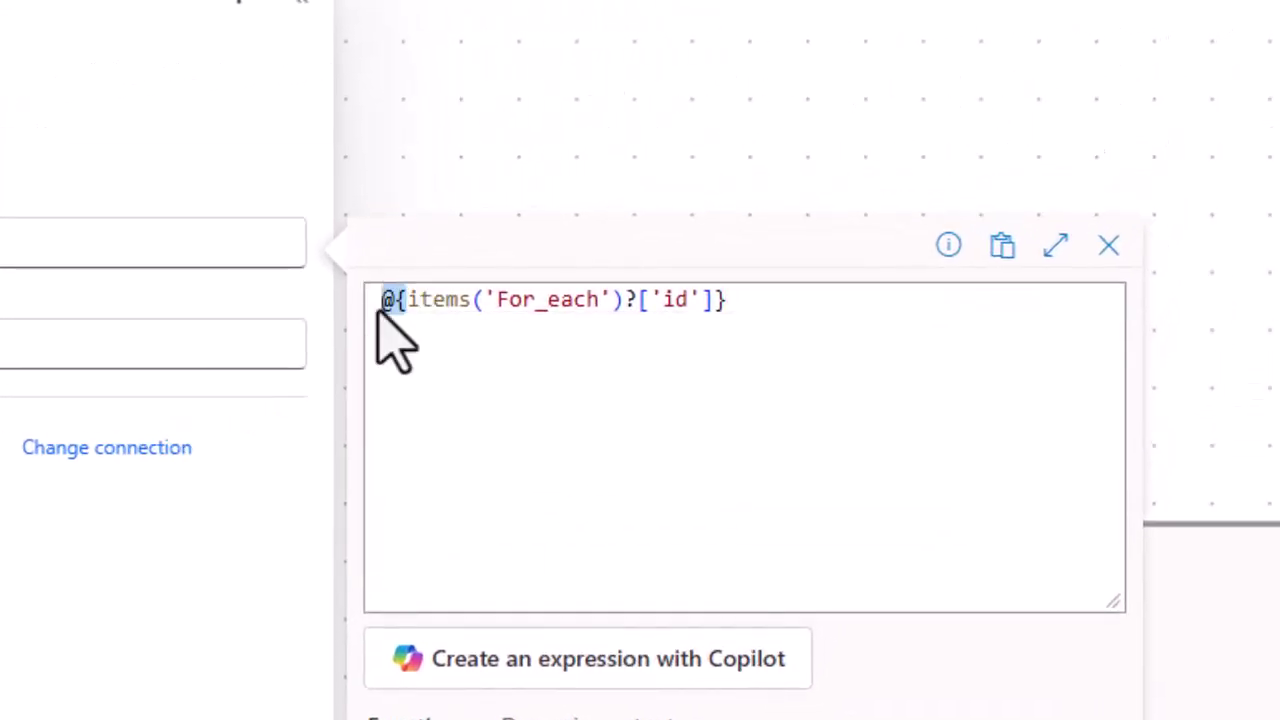
key(Delete)
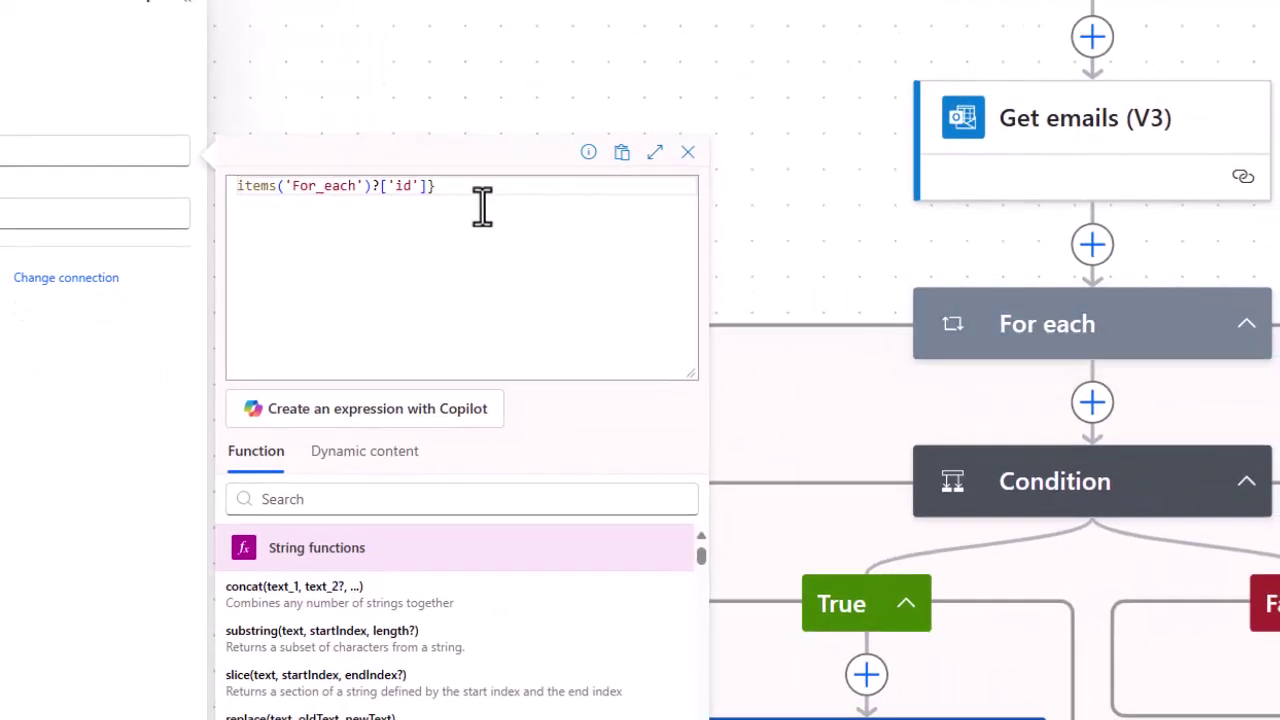
key(BackSpace)
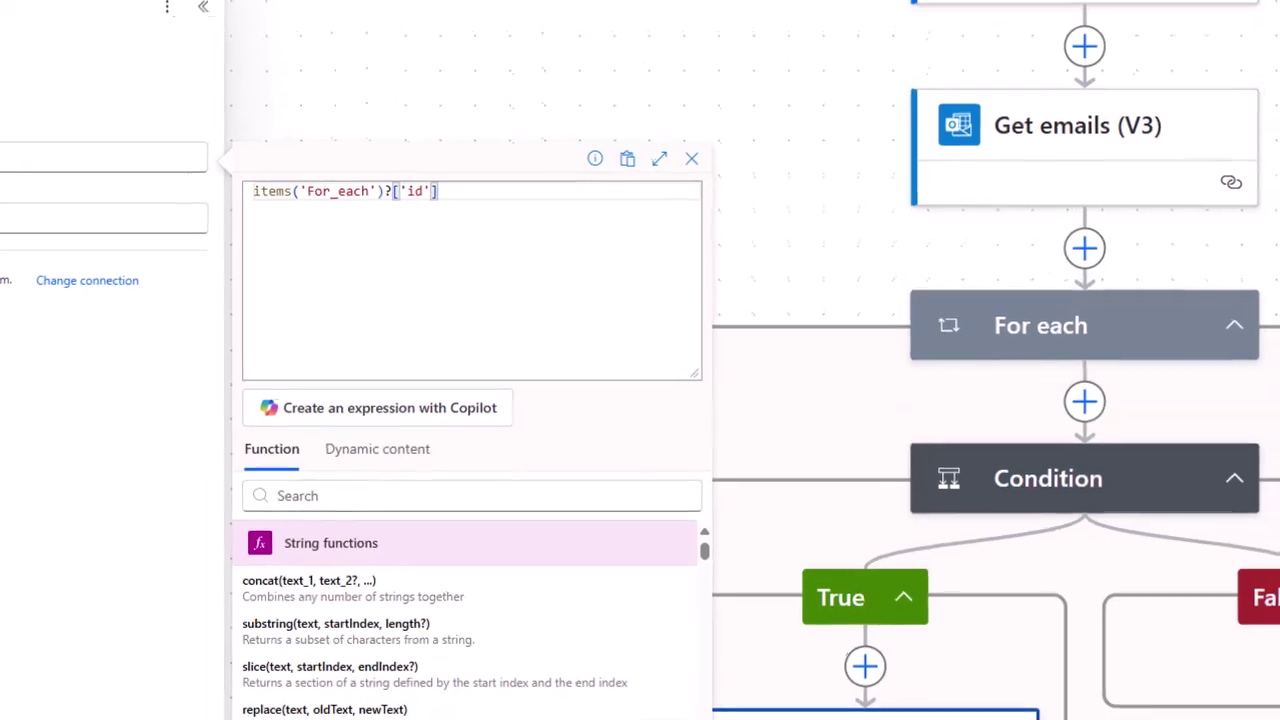
click(233, 719)
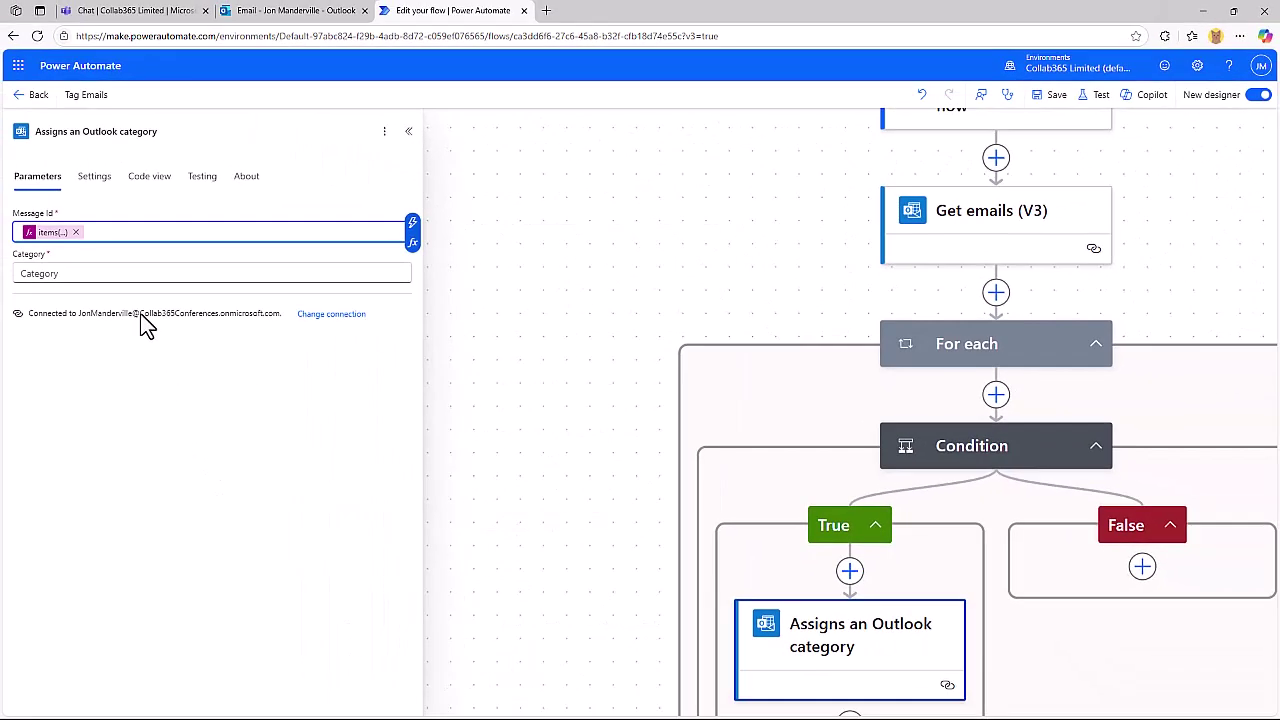
Set the Outlook category to Spam and save the flow
click(143, 273)
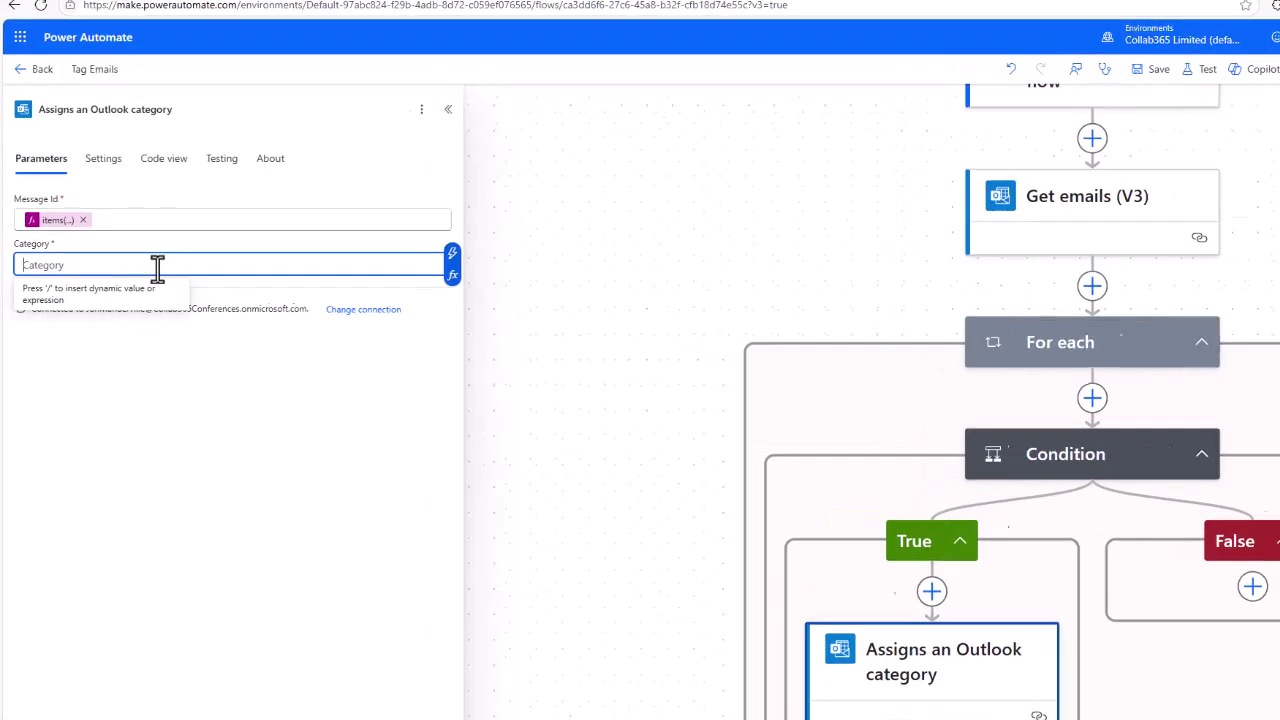
text(Spam)
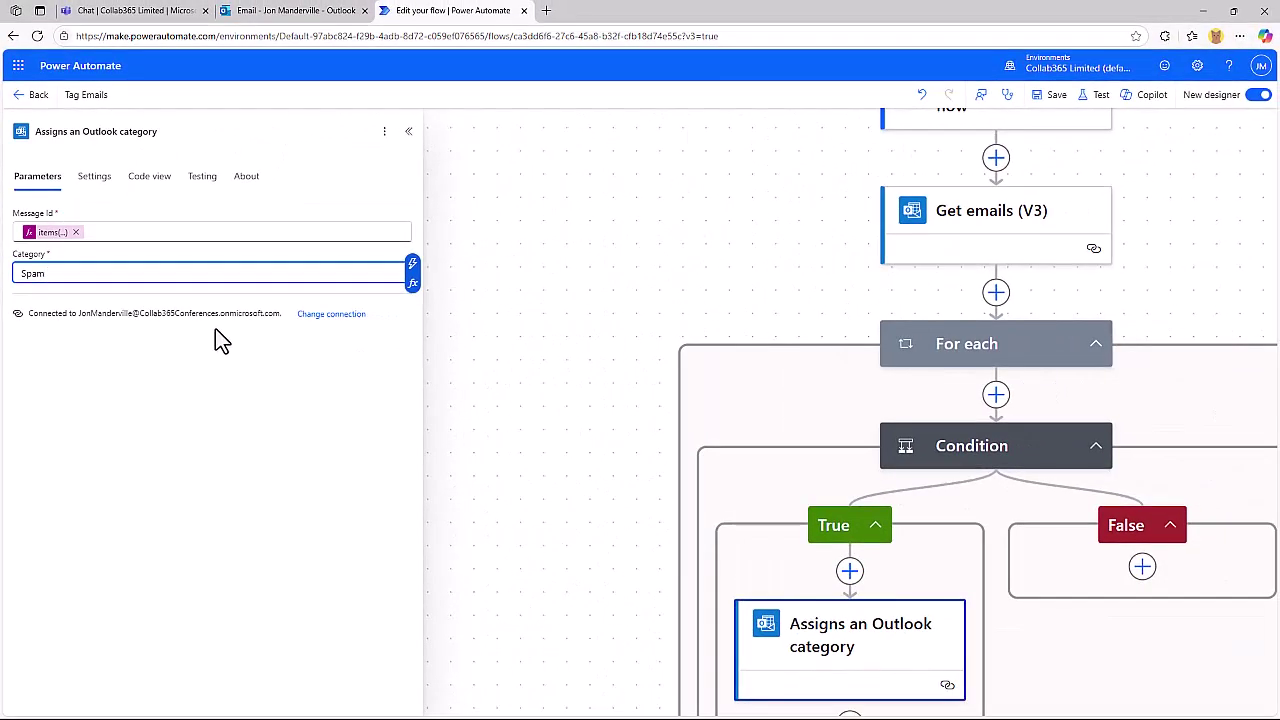
click(1050, 94)
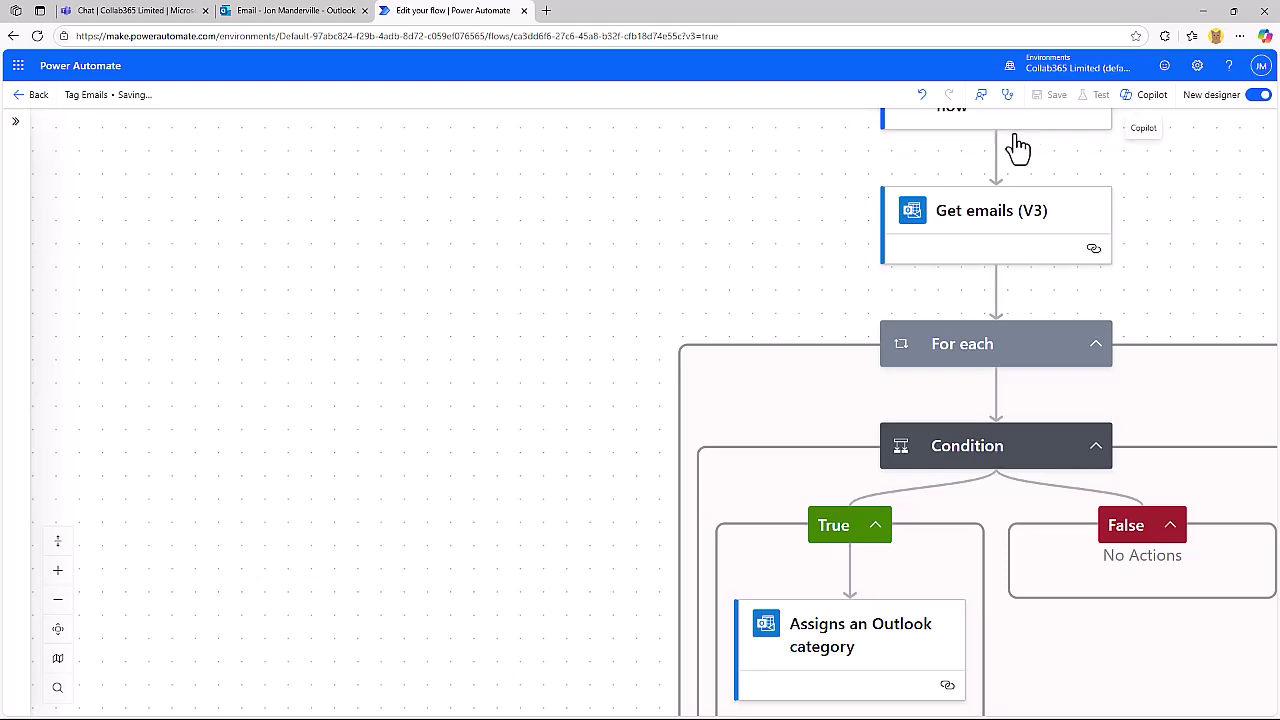
Test the saved Tag Emails flow by running it manually
click(1096, 96)
click(1048, 691)
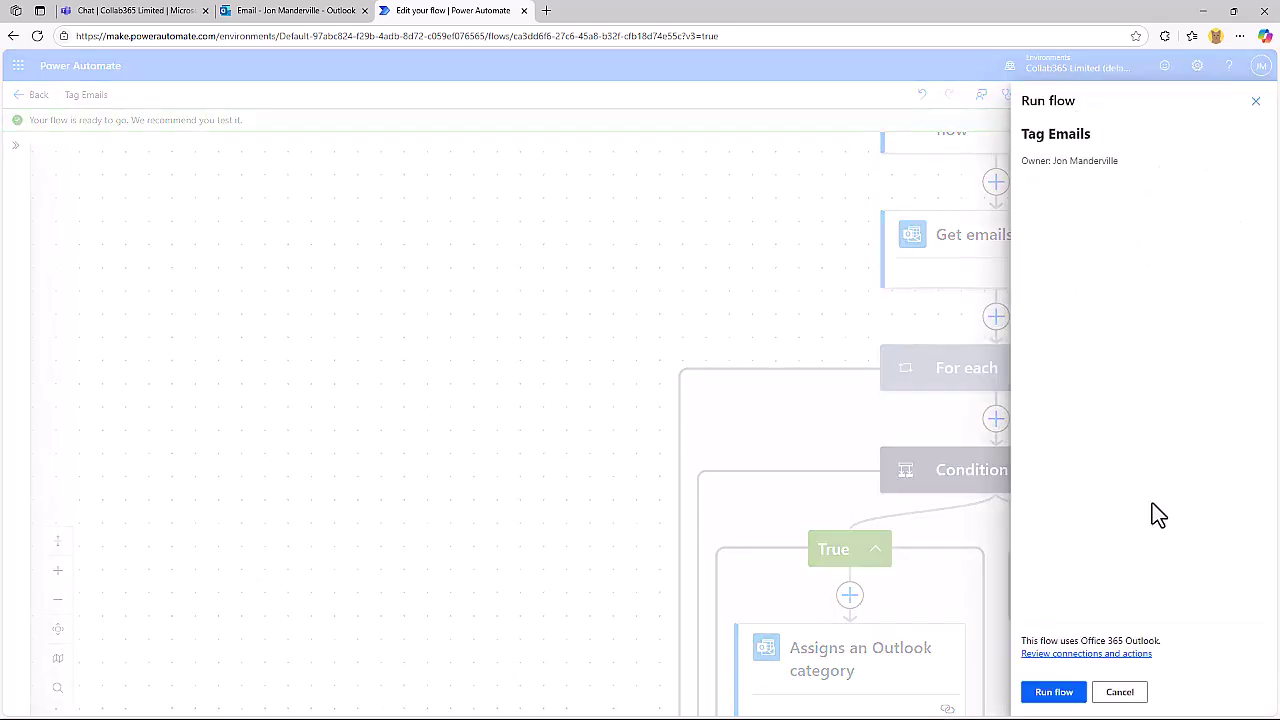
click(1040, 690)
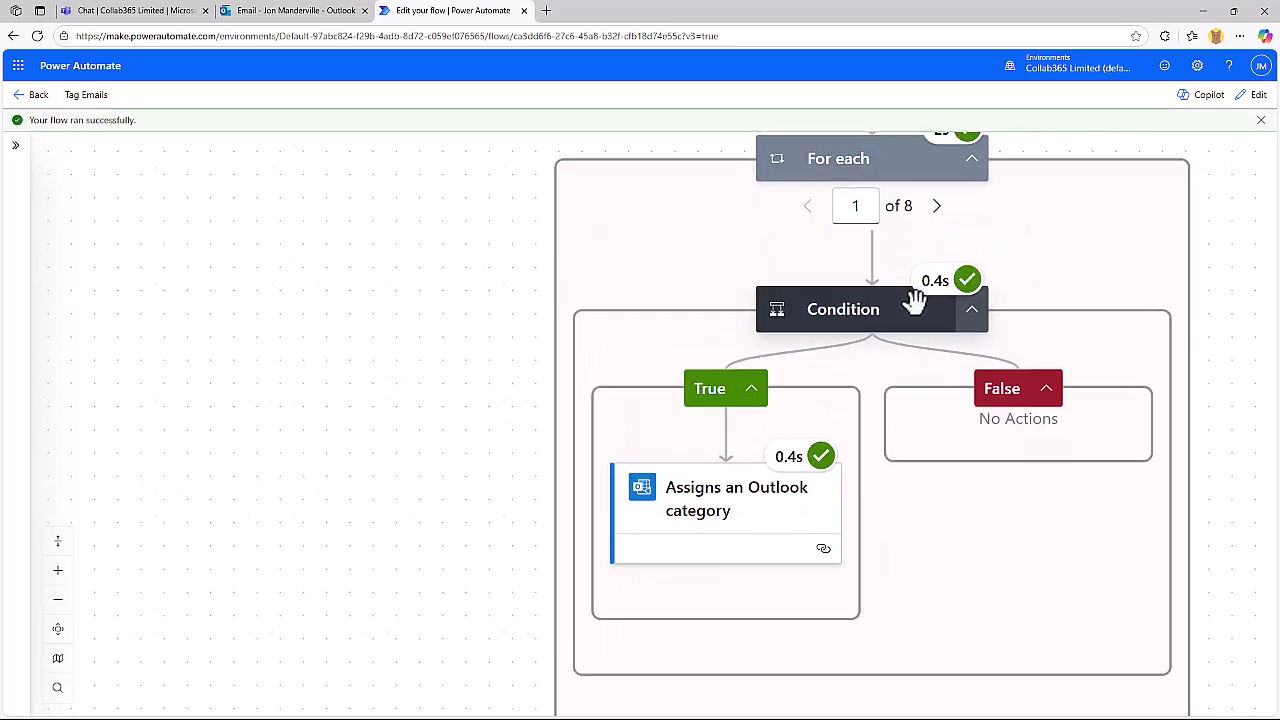
Examine the raw outputs of Get emails (V3) for noreply in the first email's from value
scroll(1060, 310, up, 5)
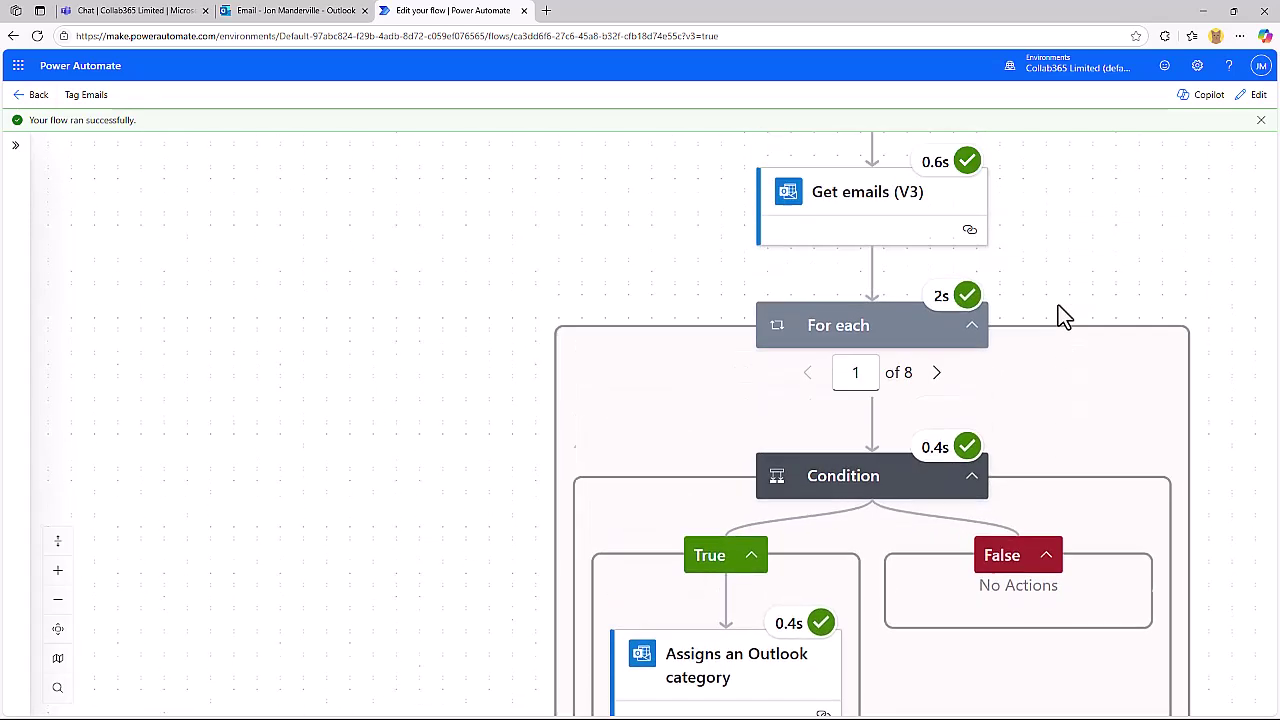
click(903, 335)
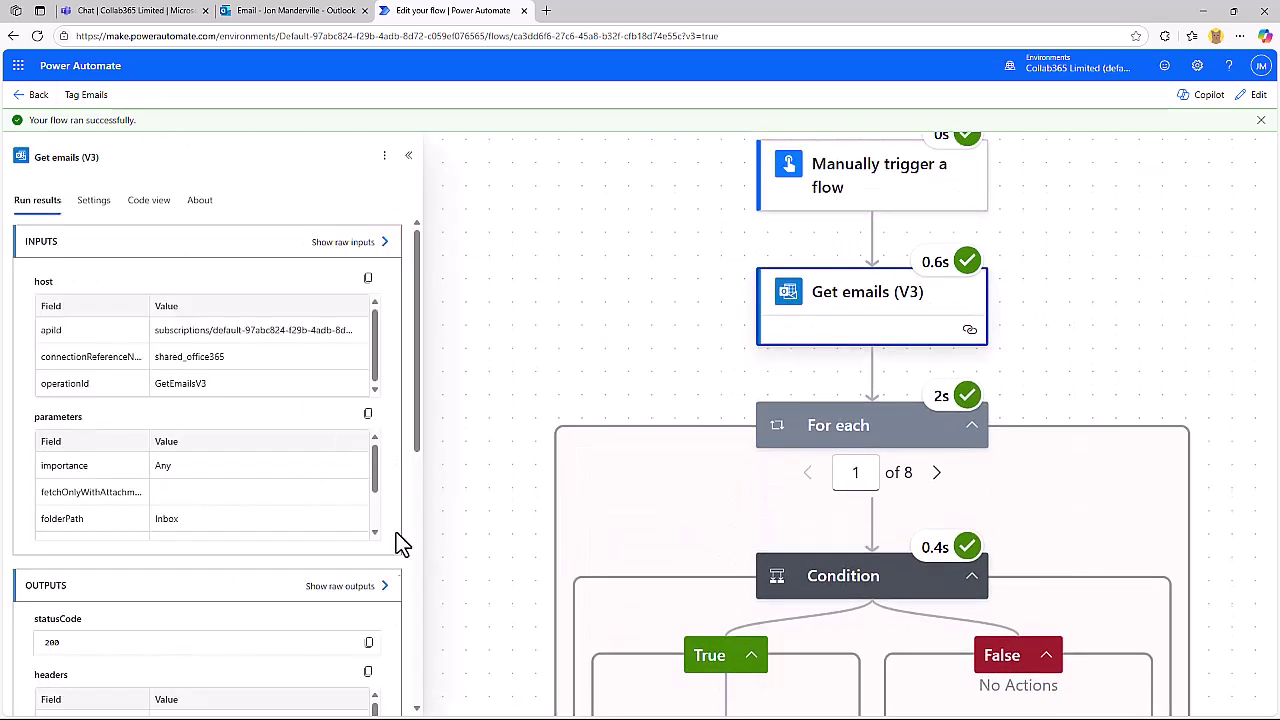
click(386, 590)
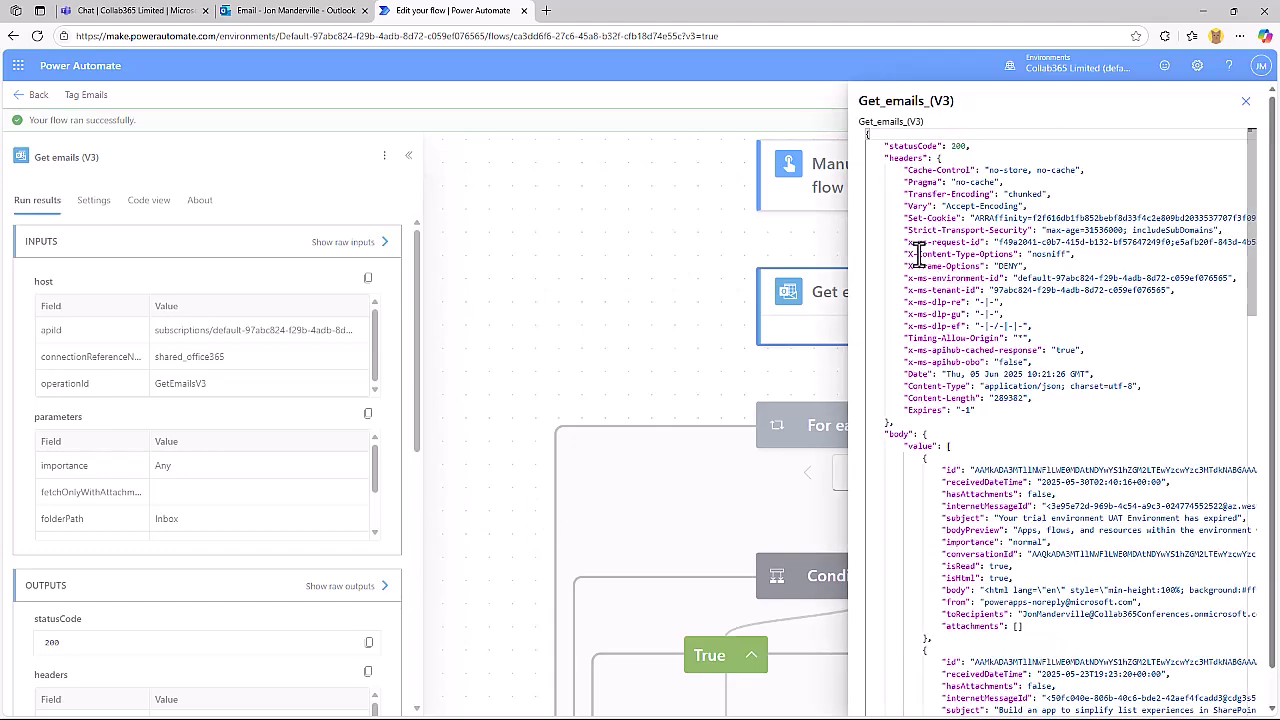
drag(1258, 214, 1255, 310)
scroll(1256, 312, down, 1)
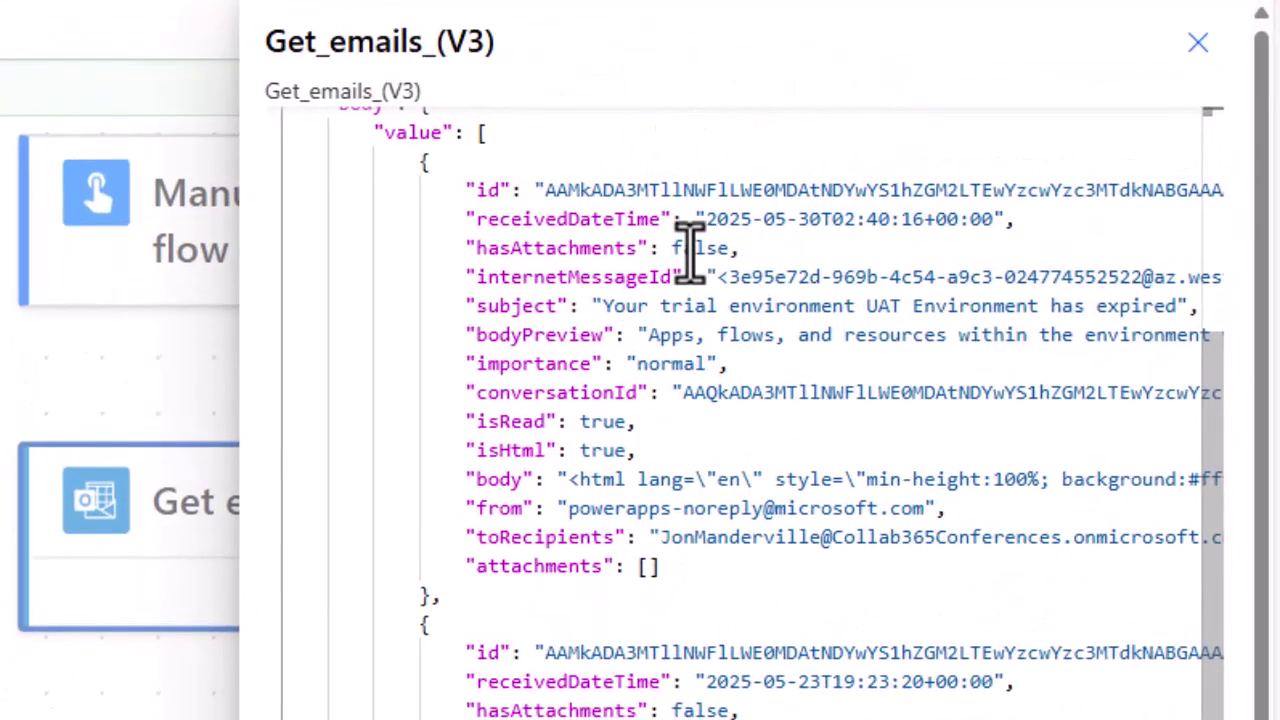
drag(756, 515, 684, 515)
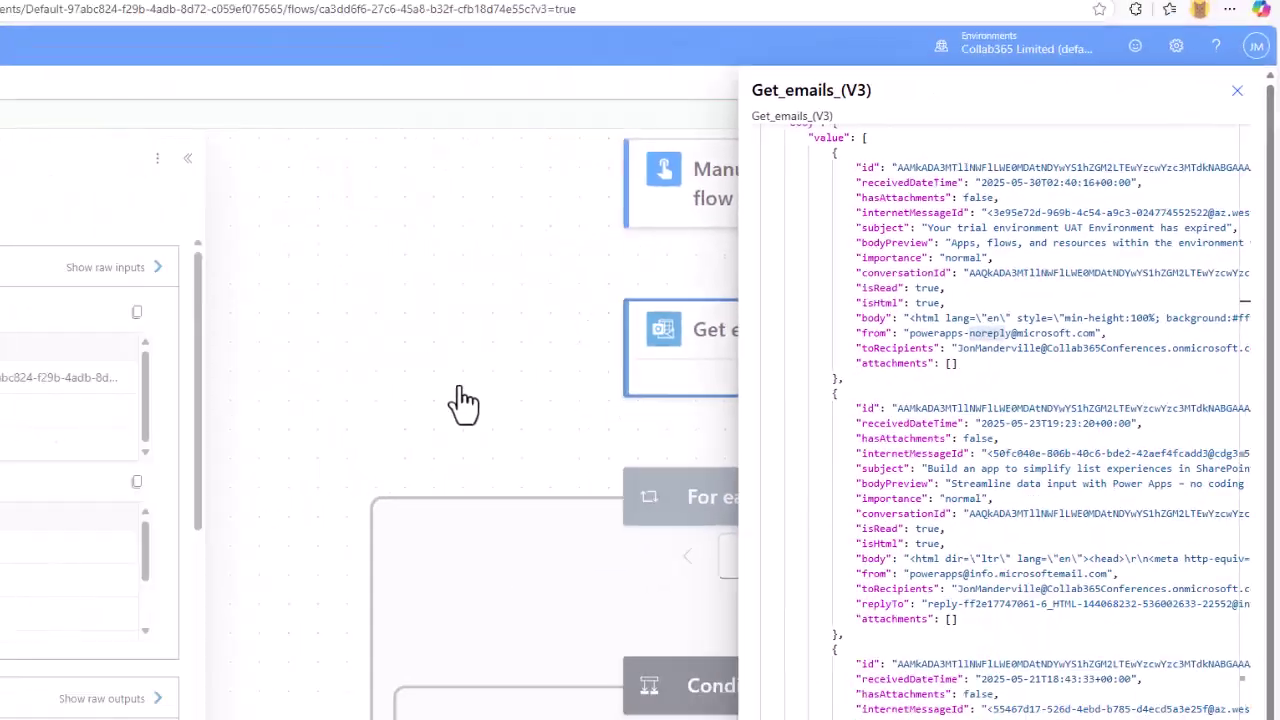
click(463, 403)
Review the run results of Assigns an Outlook category and switch to Outlook to check the inbox emails for the Spam category
scroll(1119, 512, down, 2)
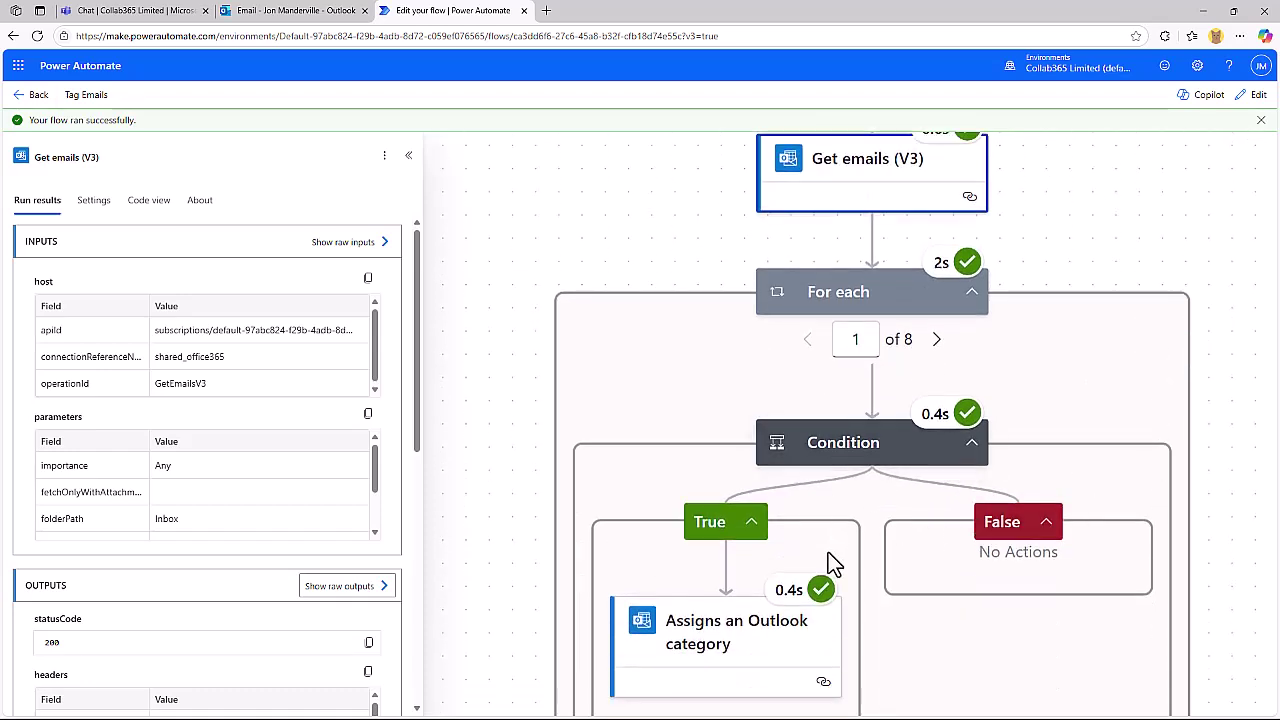
click(750, 636)
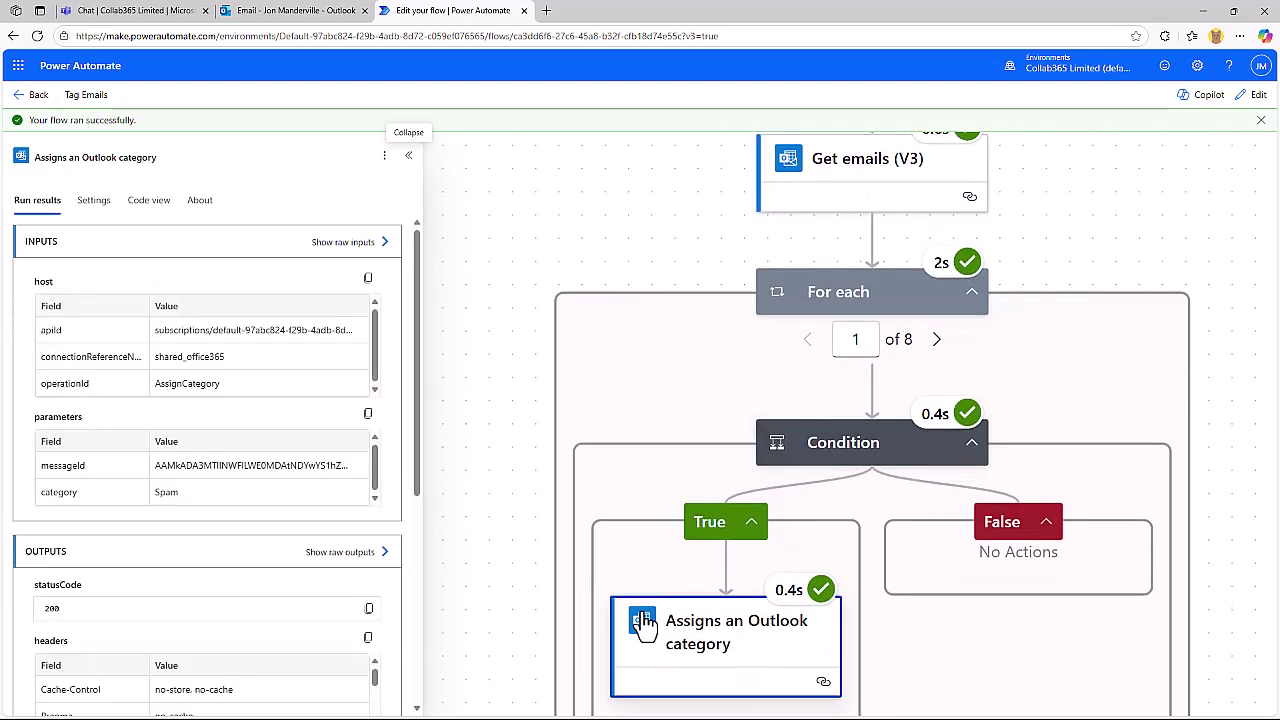
click(308, 20)
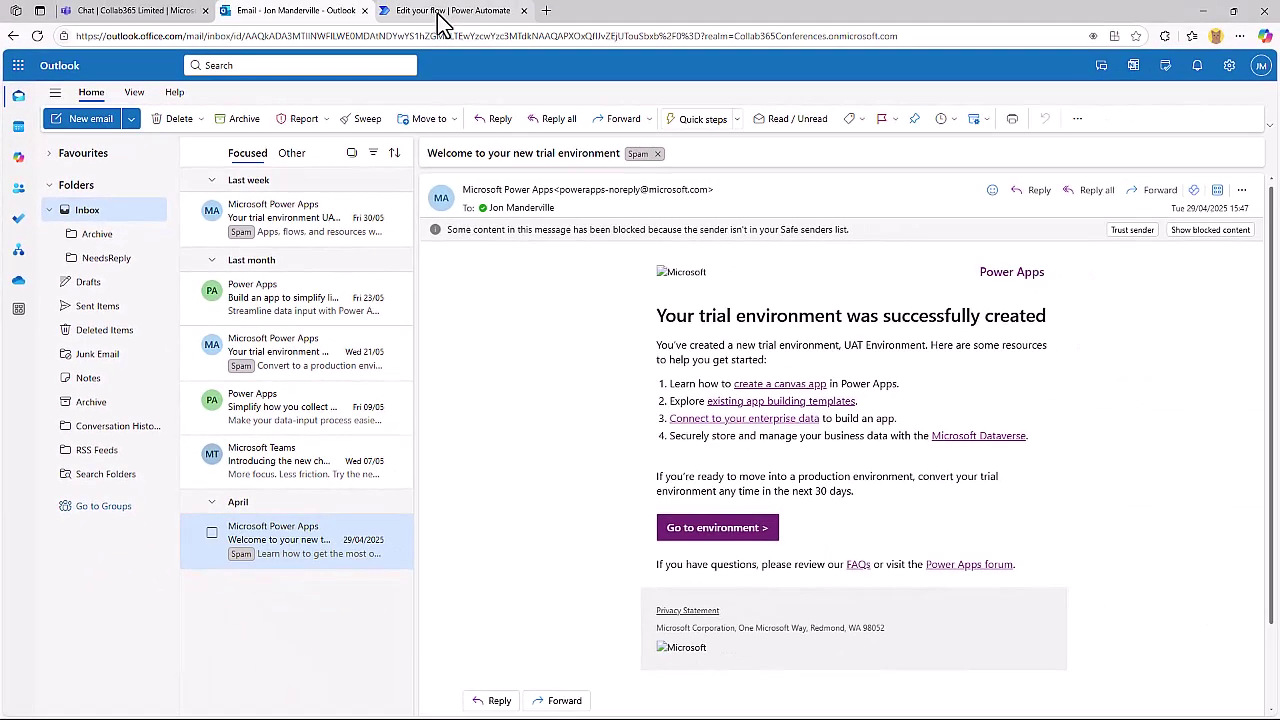
mouse_move(441, 22)
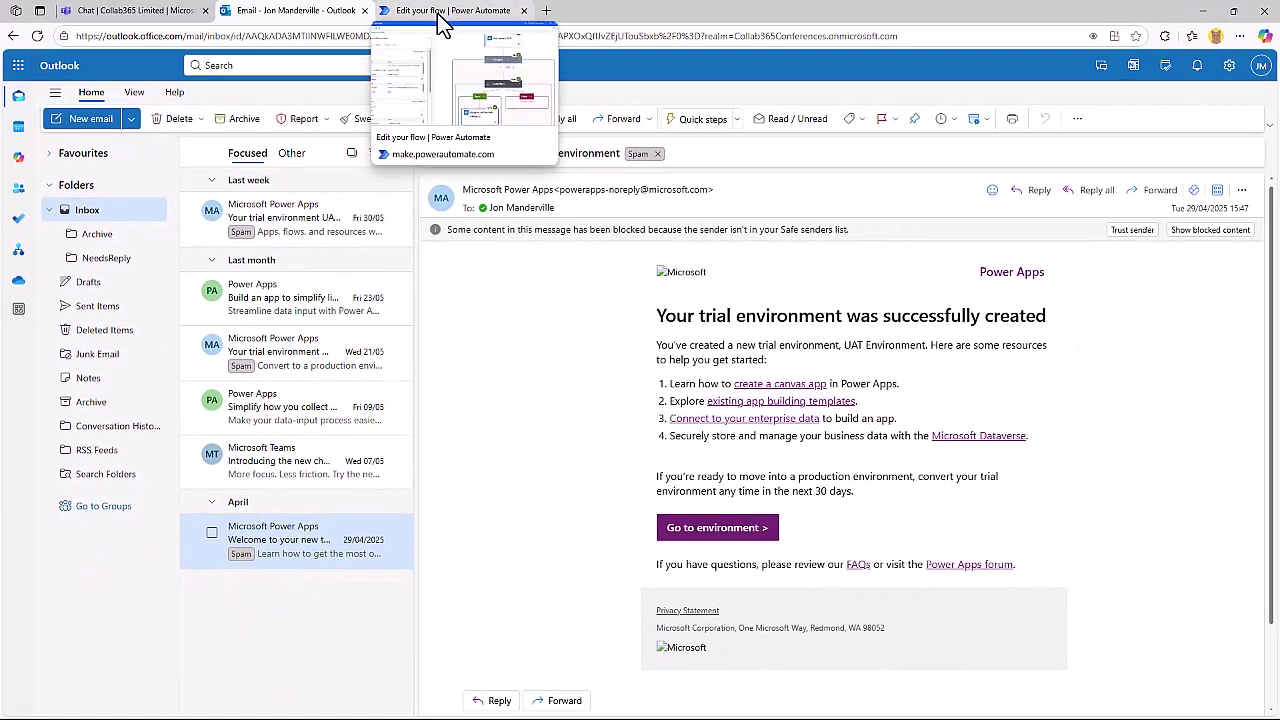